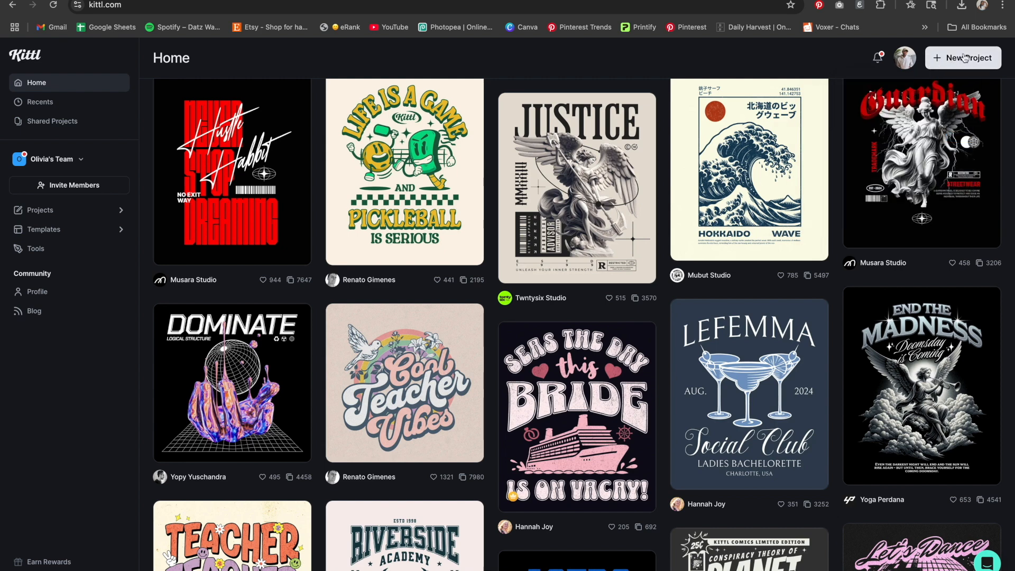
Create a new project with a T-Shirt artboard set to 300 DPI.
left_click(968, 60)
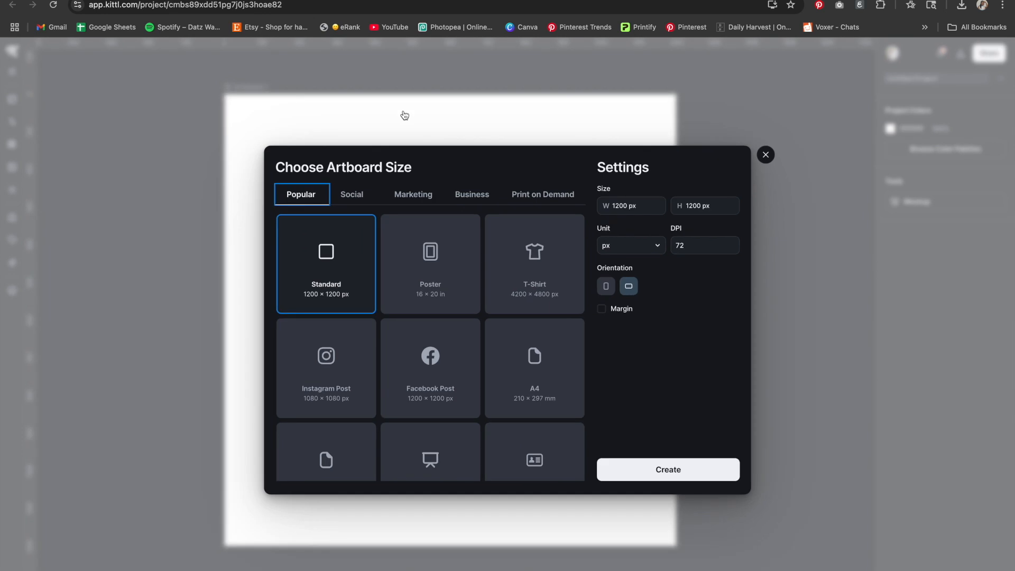
left_click(548, 256)
double_click(698, 245)
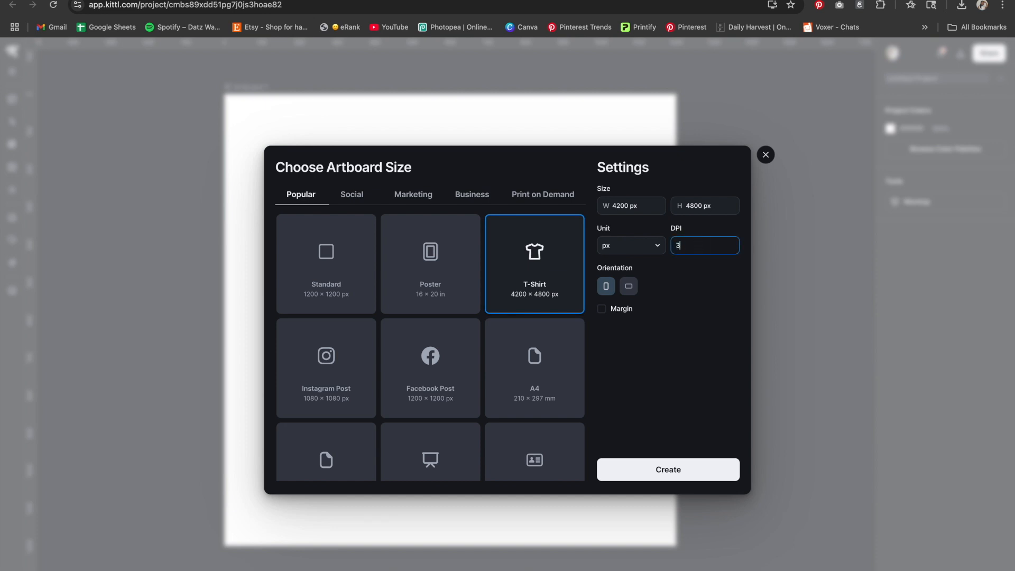
left_click(725, 267)
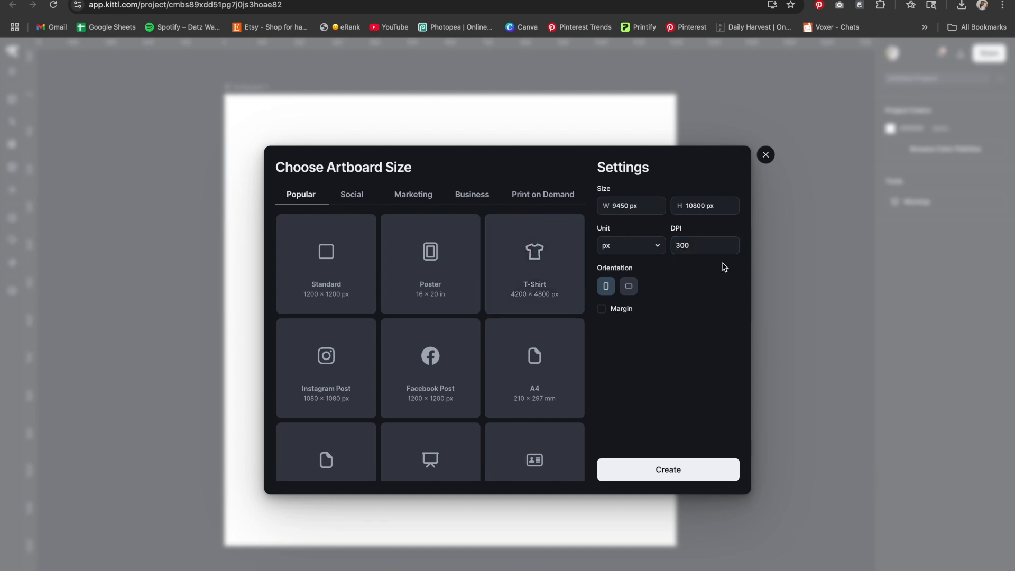
left_click(692, 471)
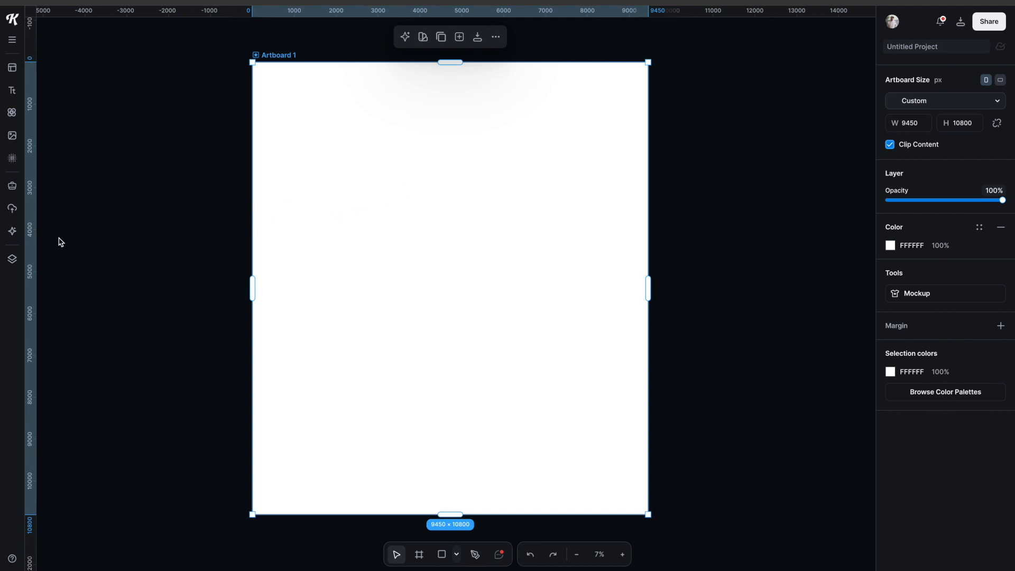
Generate an image with DALL·E 3 in the Vintage Drawing vector style from the pasted prompt for an exhausted, sprawled-out opossum in simple line art.
left_click(13, 231)
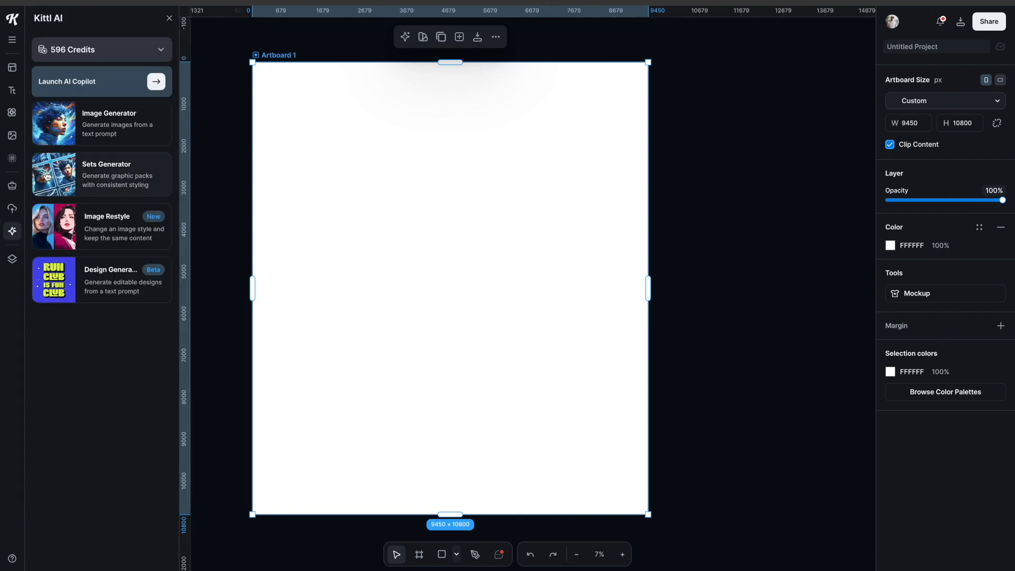
left_click(106, 123)
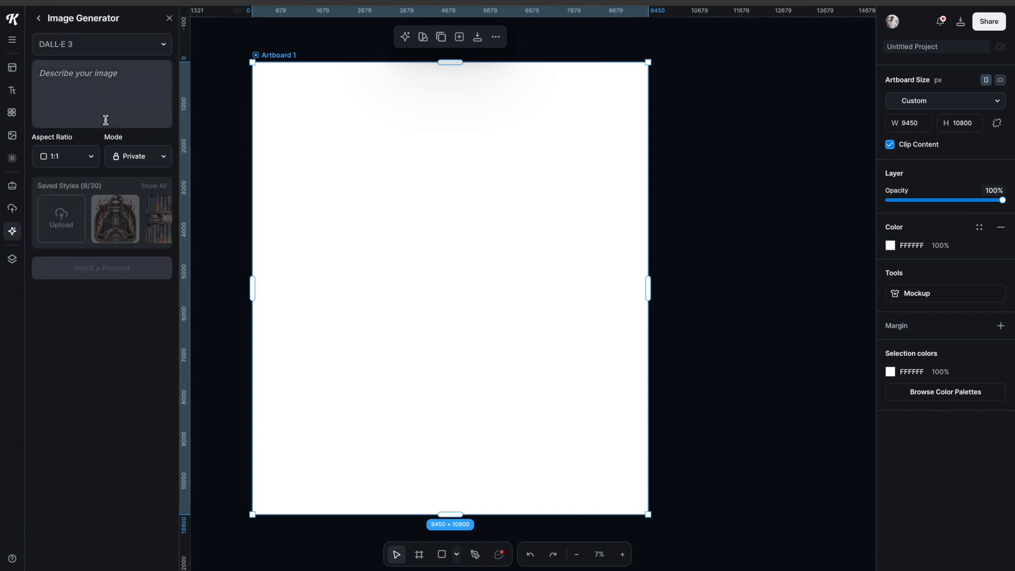
key("ctrl+v")
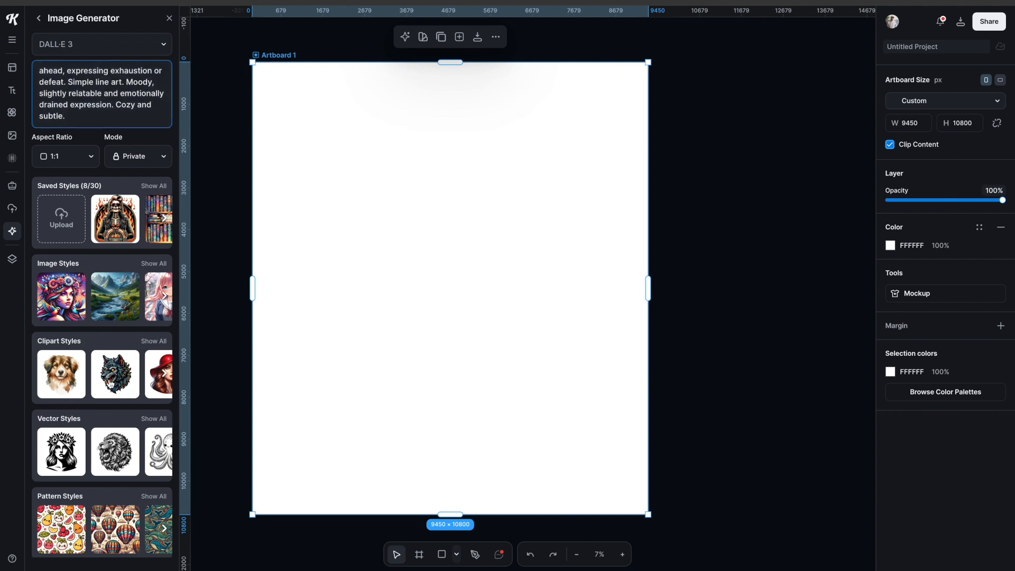
scroll(107, 426, "down", 1)
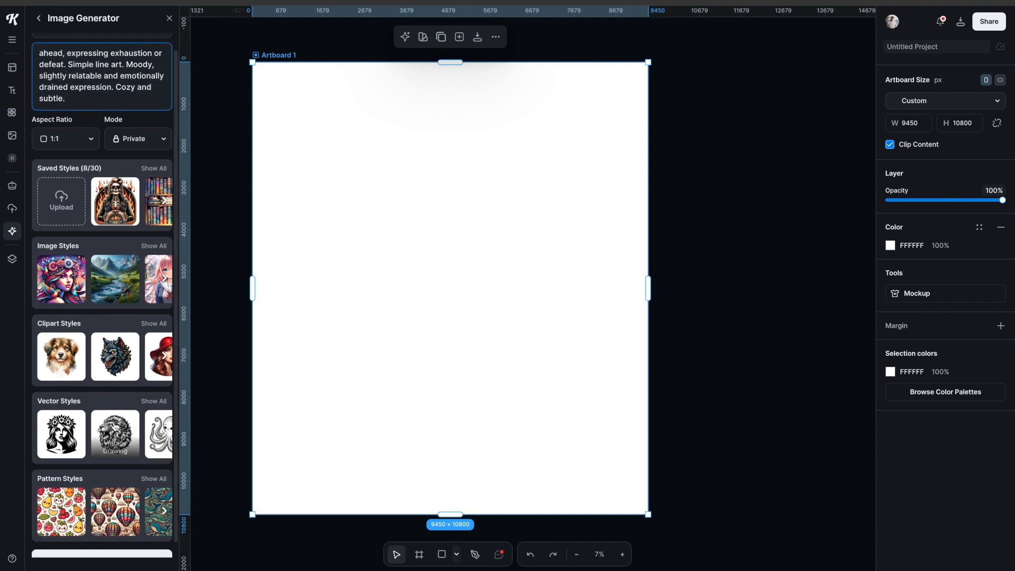
left_click(126, 437)
scroll(127, 428, "down", 1)
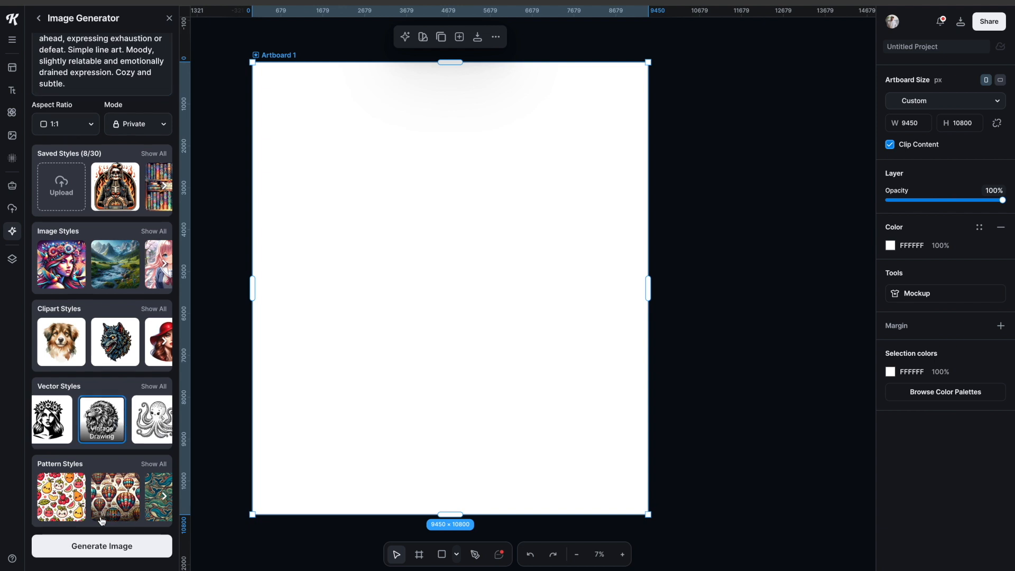
left_click(98, 549)
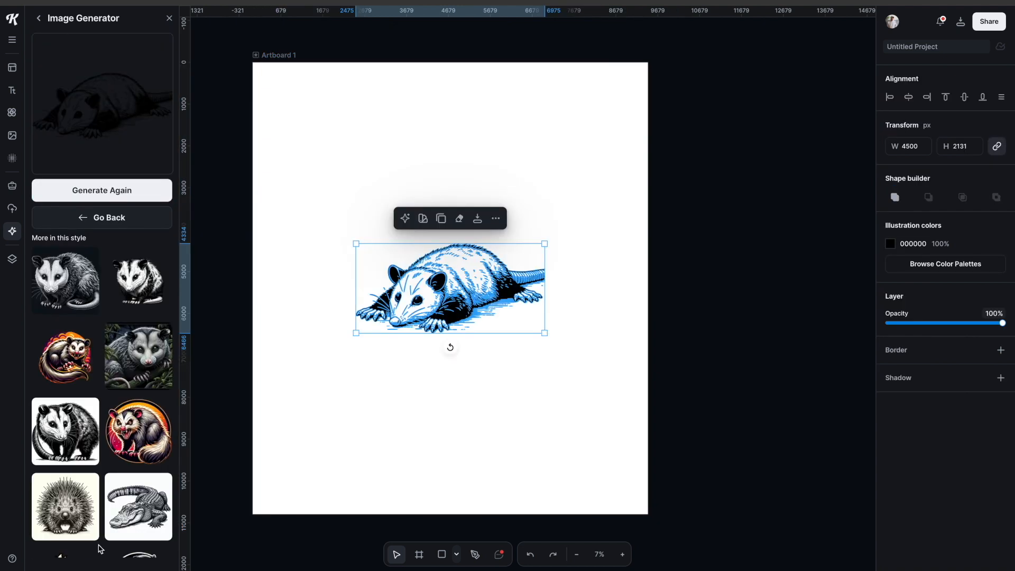
left_click(421, 387)
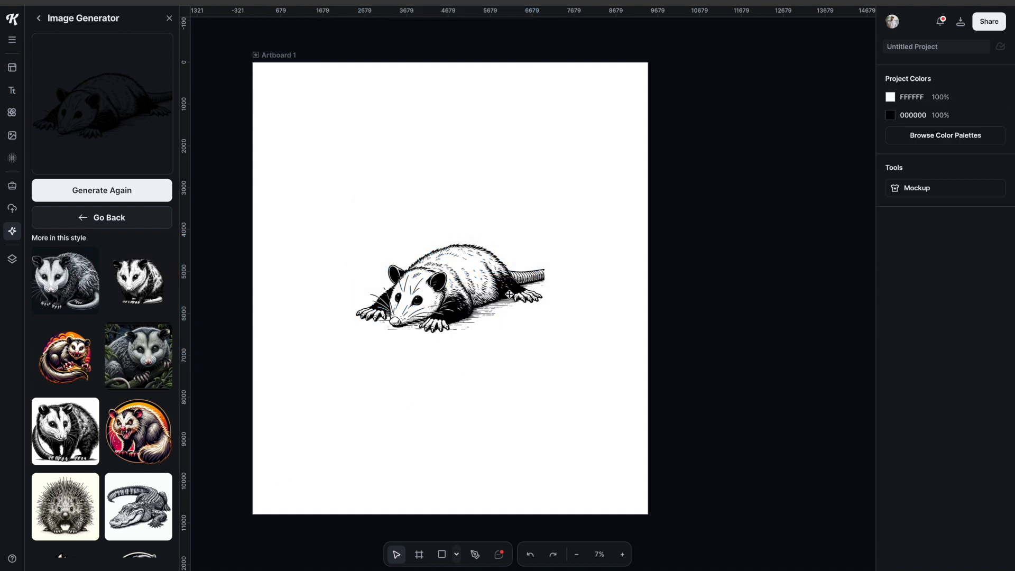
Generate a raccoon version of the exhausted animal in the same style and move it above the opossum.
left_click(102, 217)
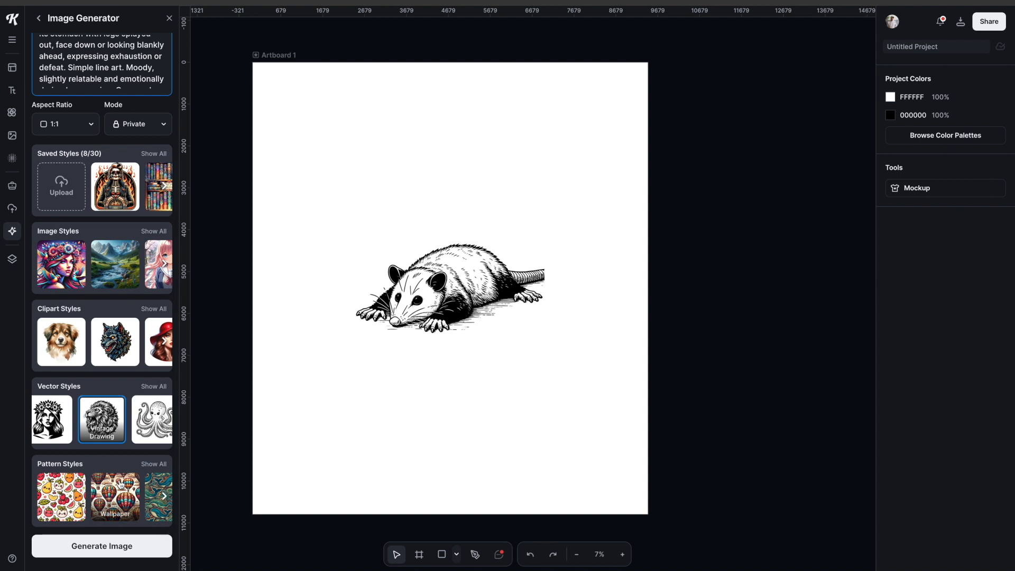
left_click(126, 549)
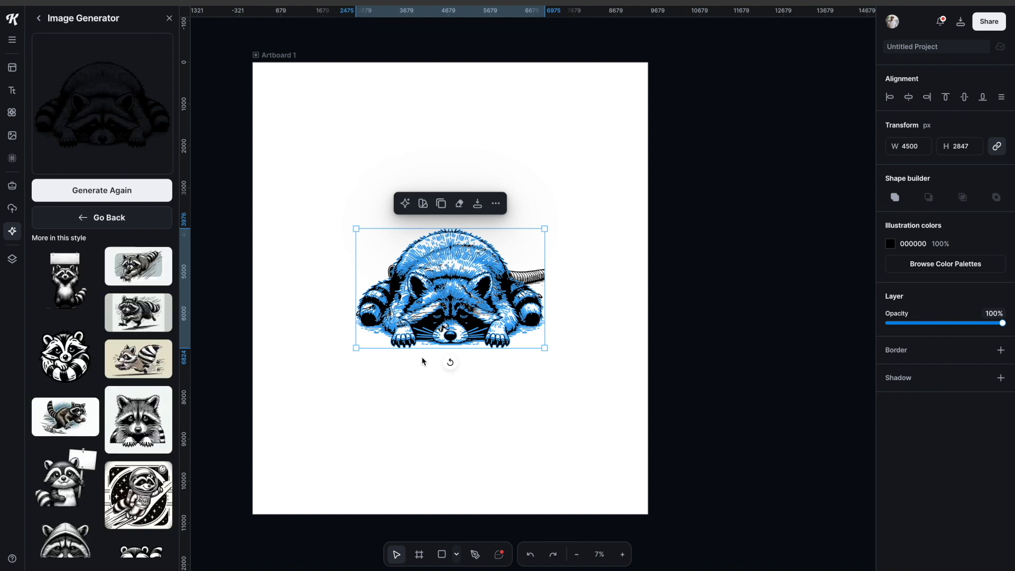
left_click_drag(453, 304, 458, 152)
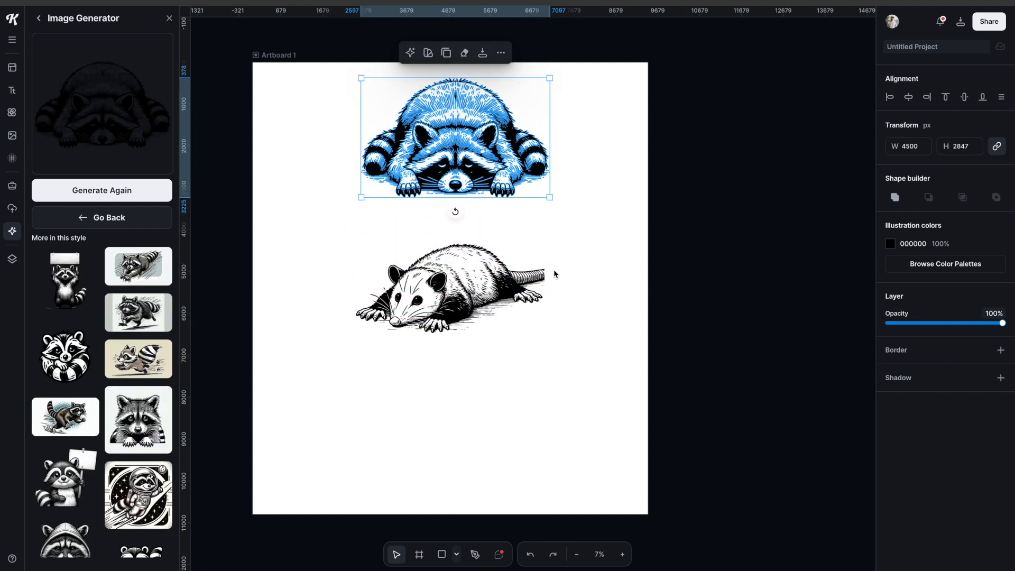
left_click(557, 272)
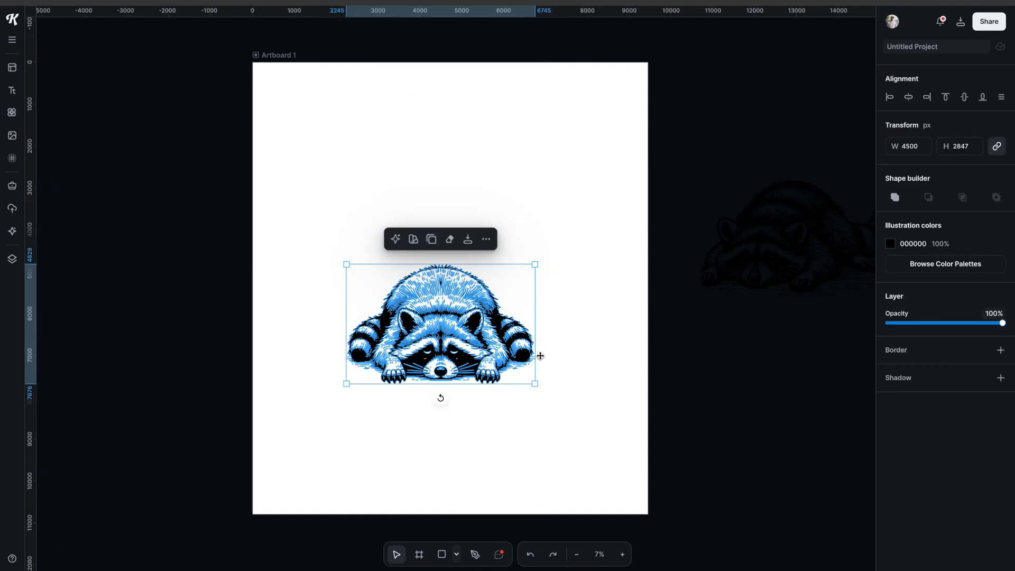
Enlarge the front-facing raccoon to about 6310 × 3992 px and place it near the middle of the artboard.
left_click_drag(535, 384, 621, 428)
left_click_drag(485, 357, 462, 304)
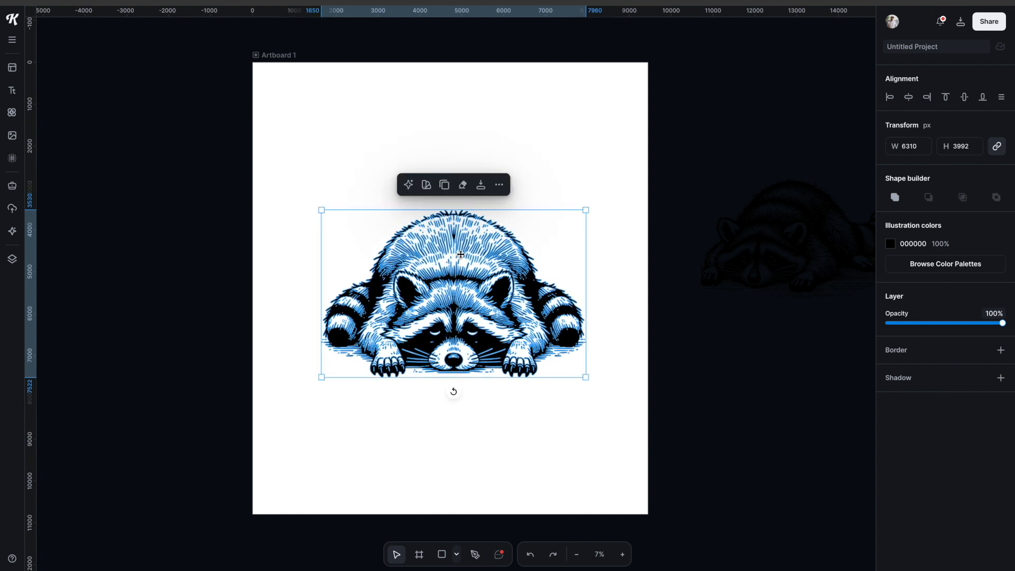
left_click(474, 148)
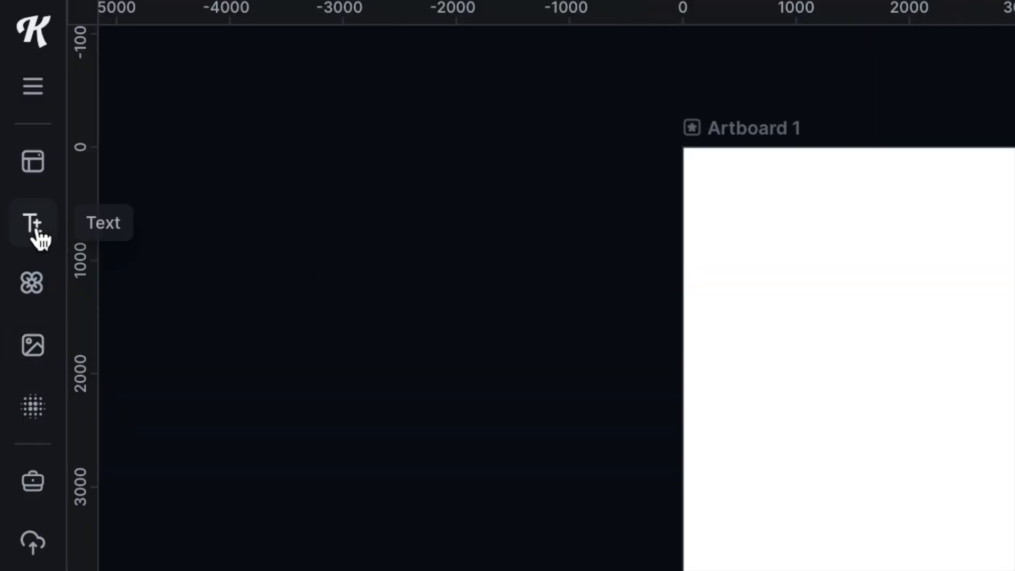
Add a headline text to the artboard and widen its text box to about 2483 px.
left_click(35, 231)
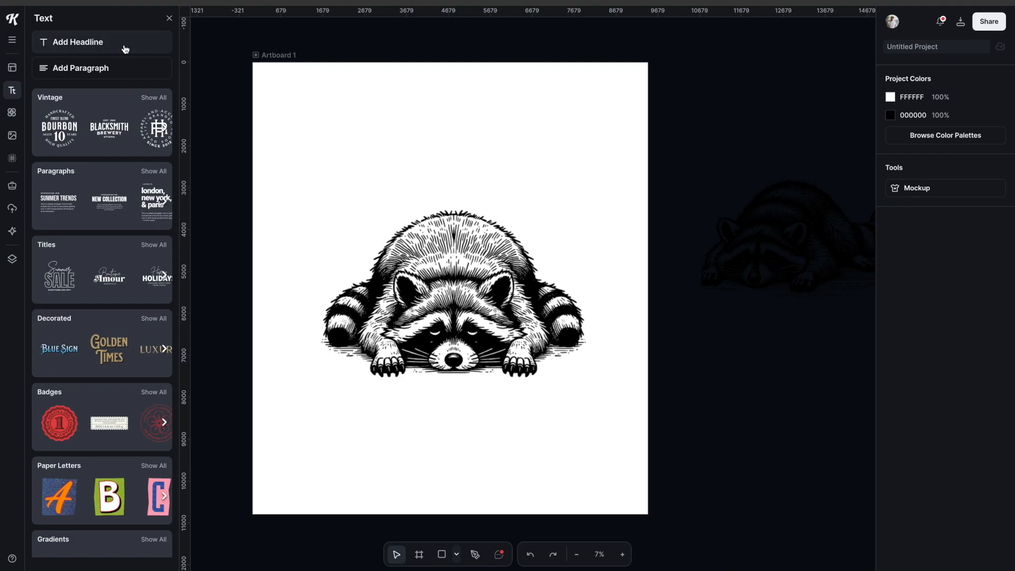
left_click(124, 48)
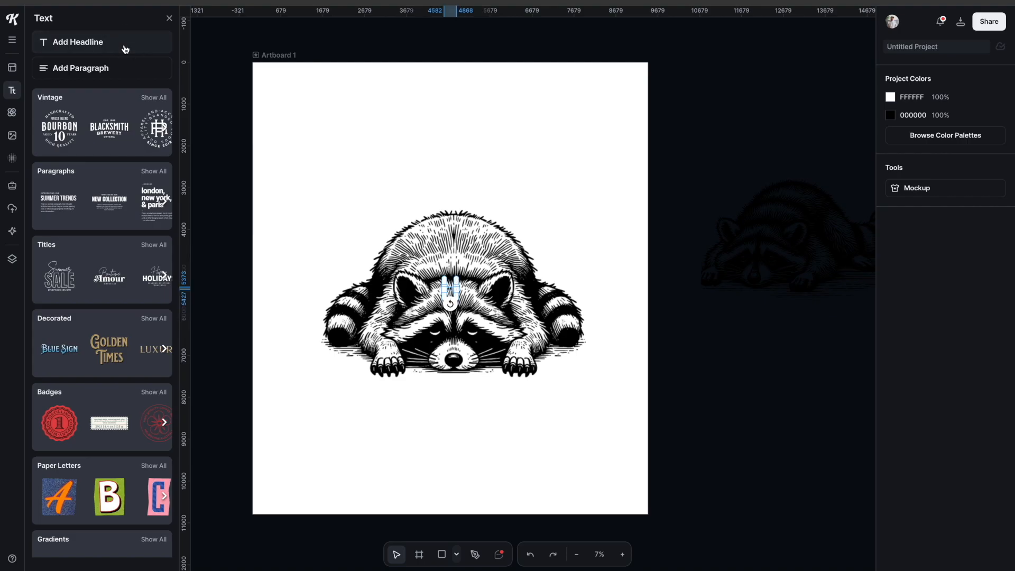
left_click(446, 290)
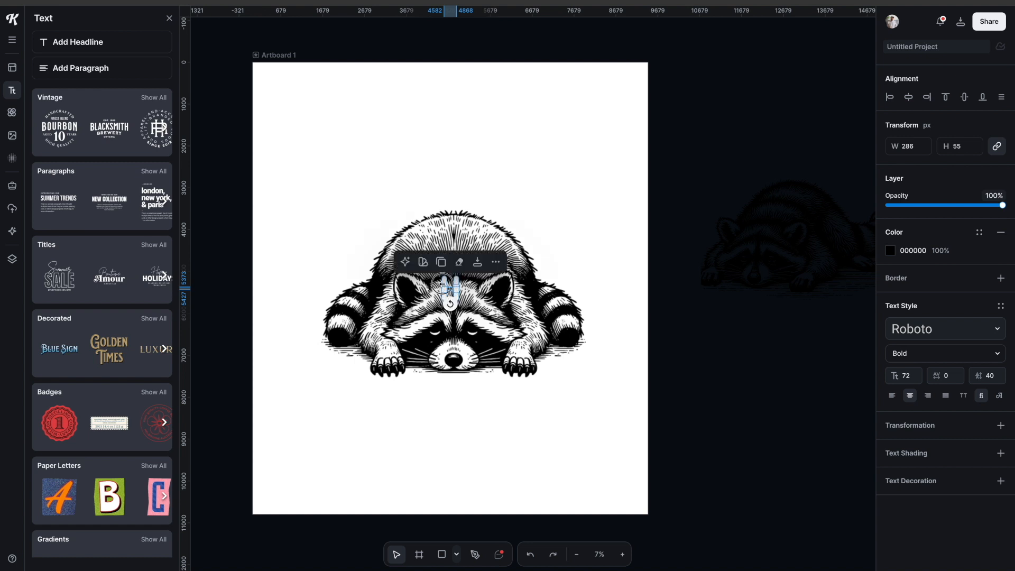
left_click_drag(445, 283, 352, 286)
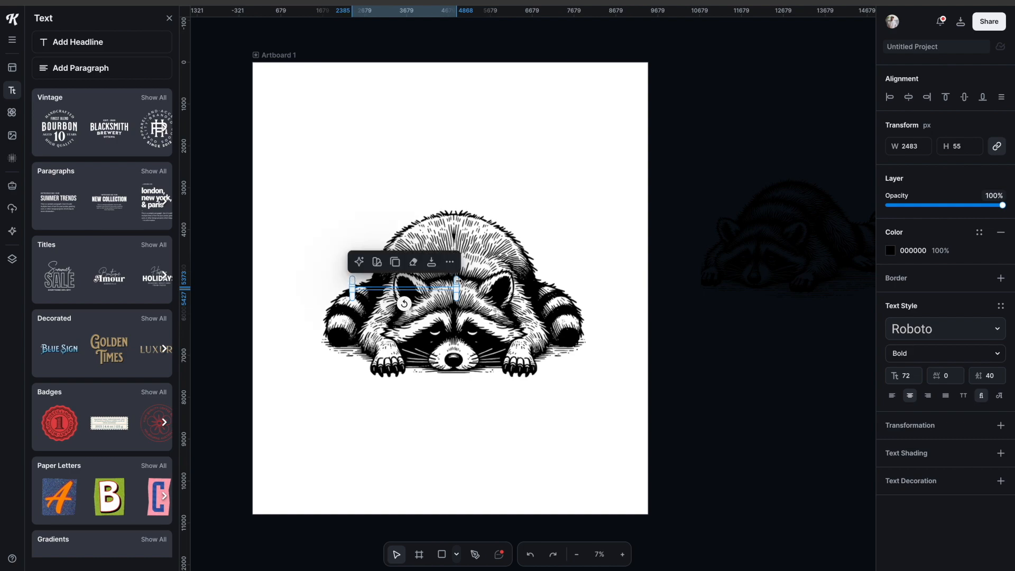
Set the headline's font size to 700.
double_click(906, 375)
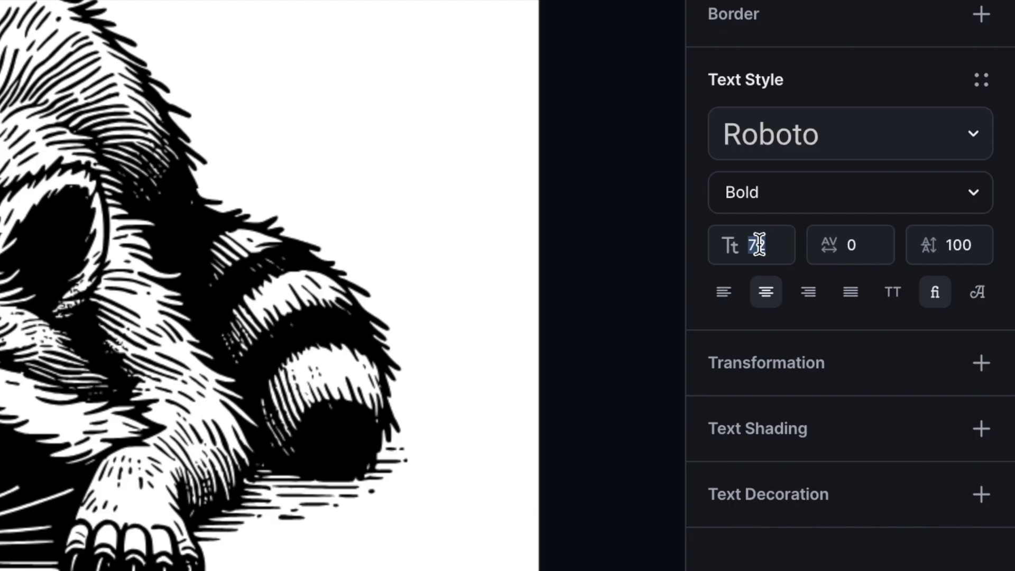
type("200")
double_click(763, 246)
type("700")
left_click(657, 213)
Reword the headline as "I did nothing today" and fit it above the raccoon at a font size of about 784.
scroll(526, 164, "left", 2)
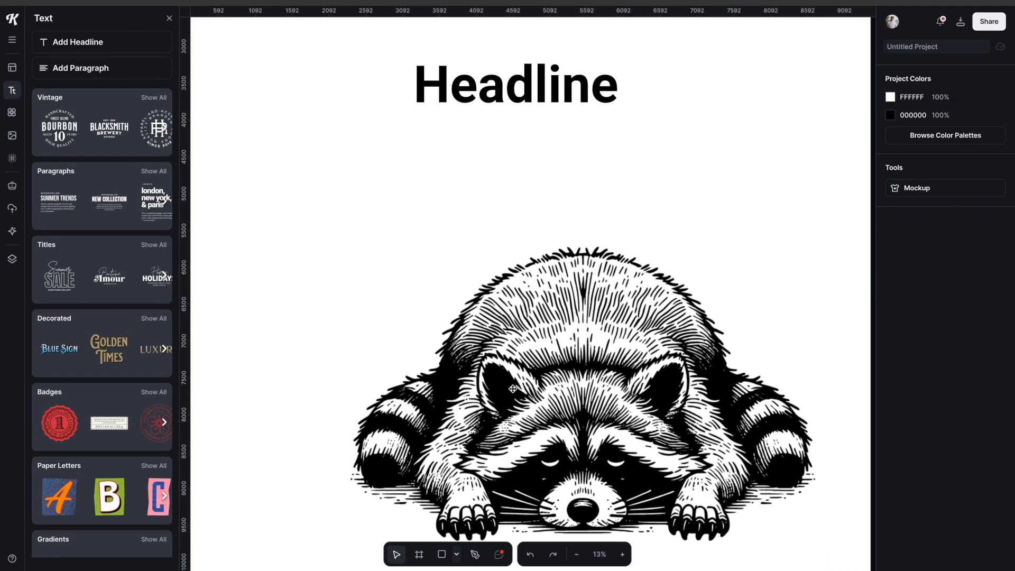
scroll(513, 388, "down", 3)
left_click_drag(497, 105, 633, 98)
left_click_drag(550, 121, 508, 153)
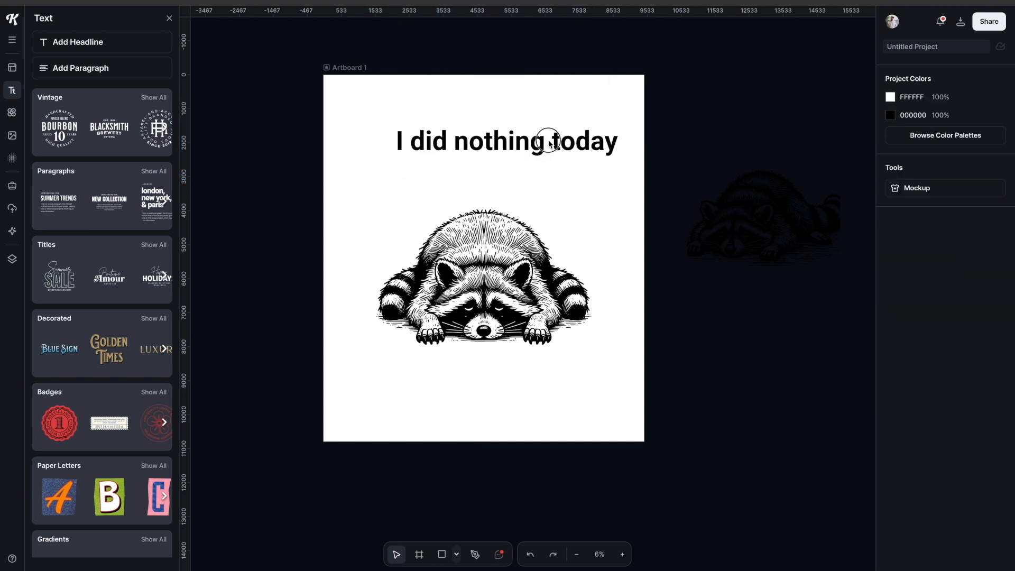
Duplicate the "I did nothing today" text and place the copy below the raccoon.
left_click(518, 142)
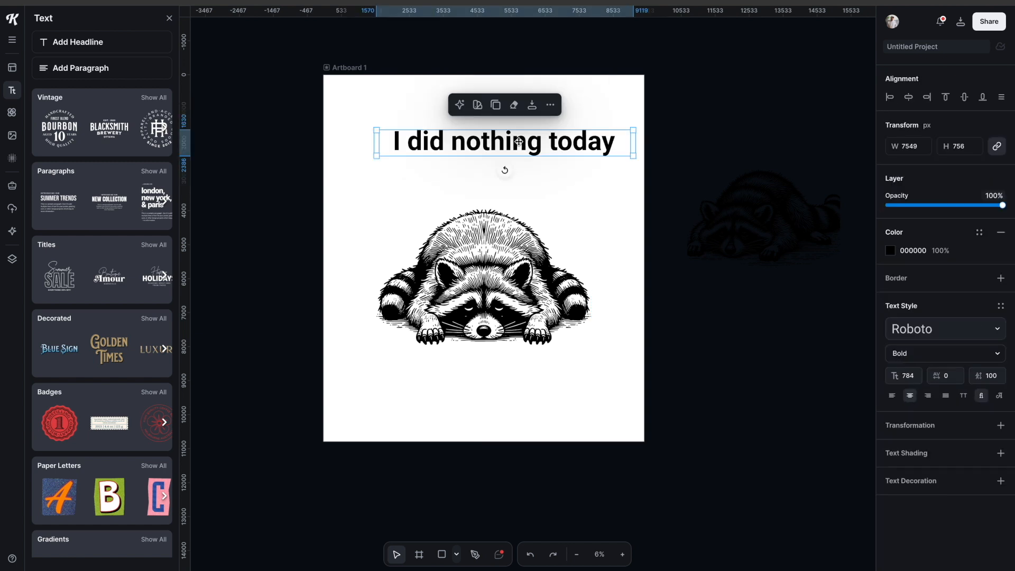
left_click(496, 104)
left_click_drag(491, 140, 479, 328)
left_click(607, 210)
left_click_drag(569, 140, 546, 379)
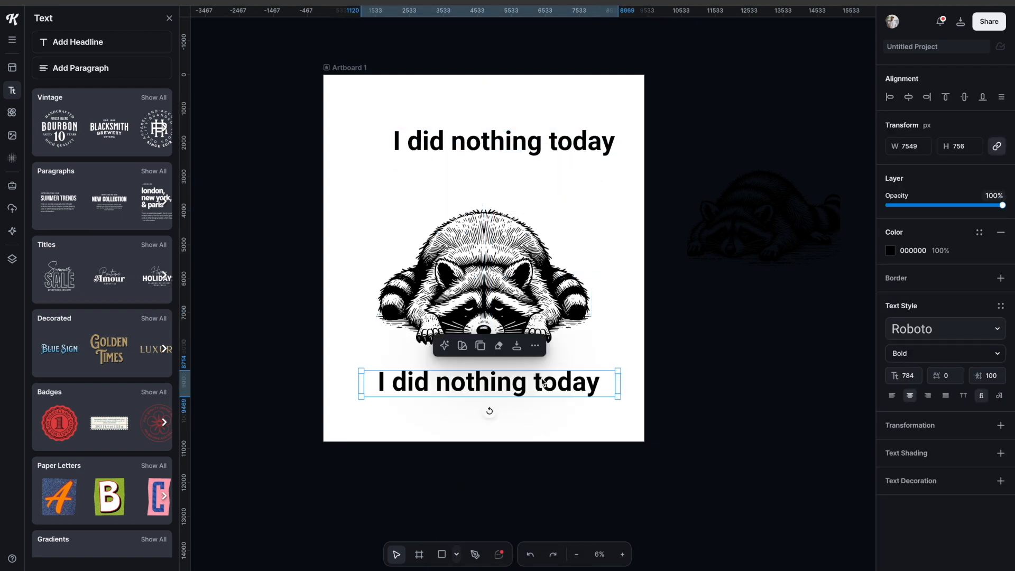
Replace the wording of the copy below the raccoon with "and it was exhausting".
double_click(539, 383)
key("ctrl+a")
type("and it was exhausting")
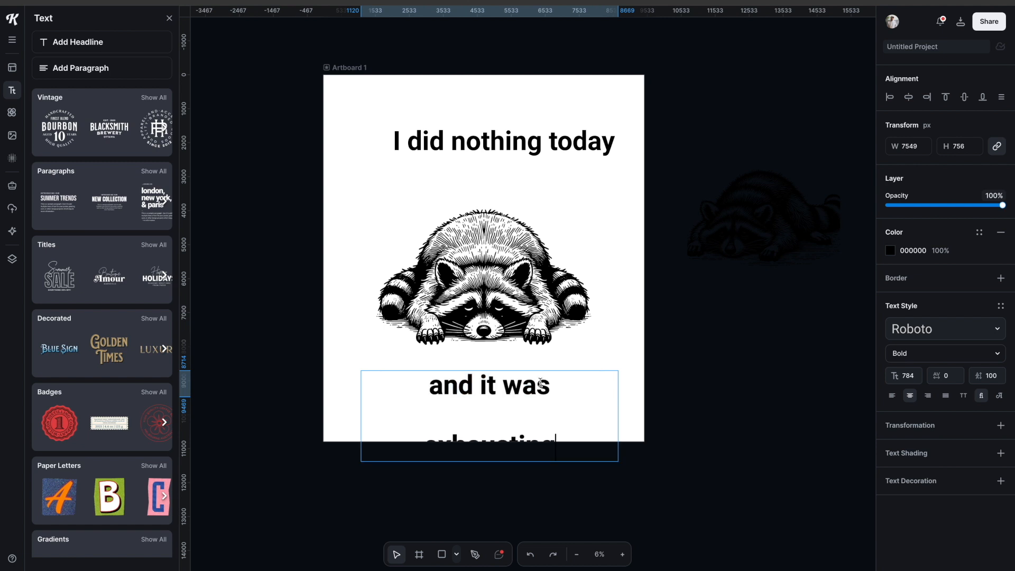
key("Escape")
Scale down the "and it was exhausting" text to a font size of about 505 and fit it on one line.
left_click(511, 384)
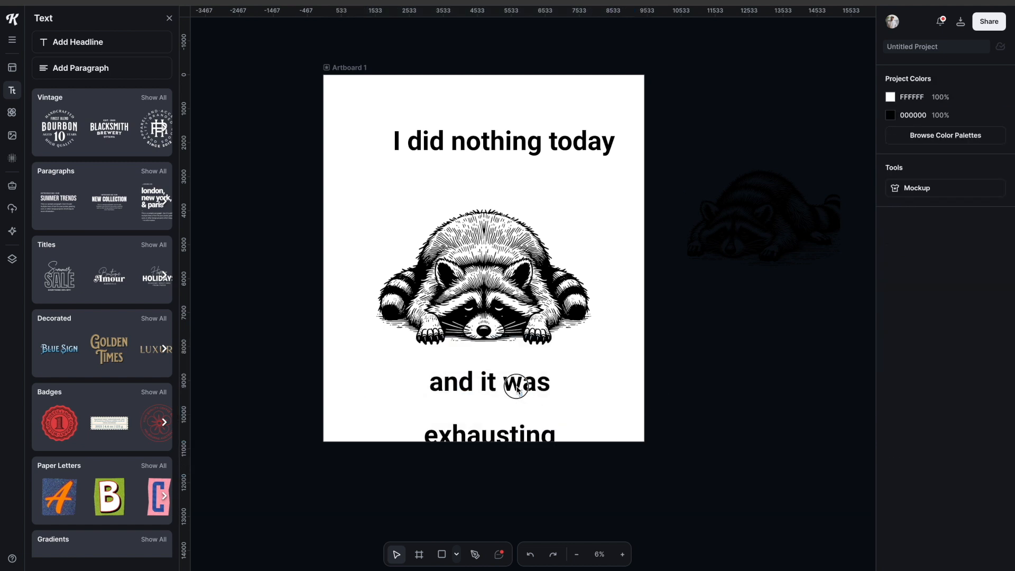
left_click(472, 376)
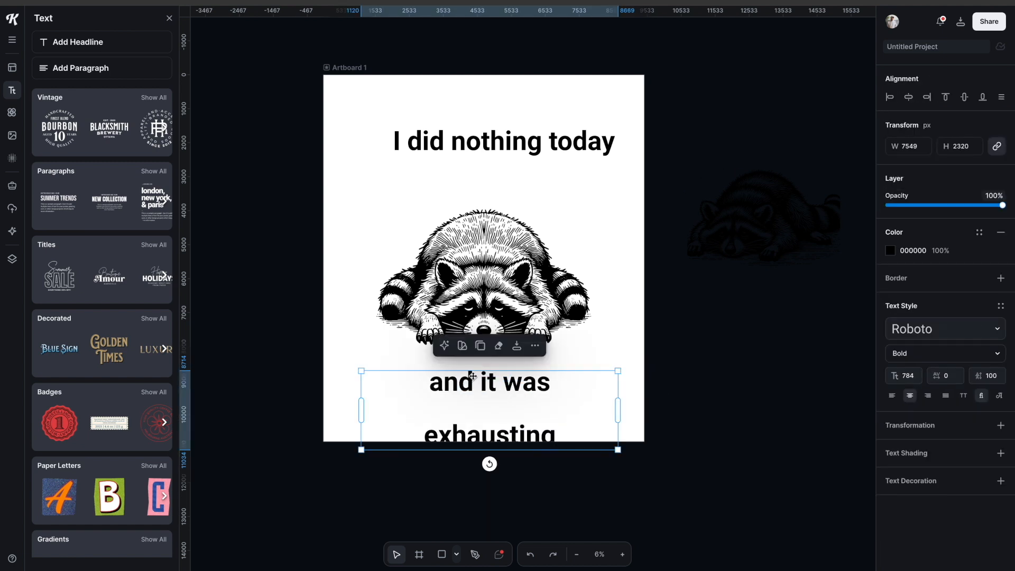
left_click_drag(619, 451, 578, 392)
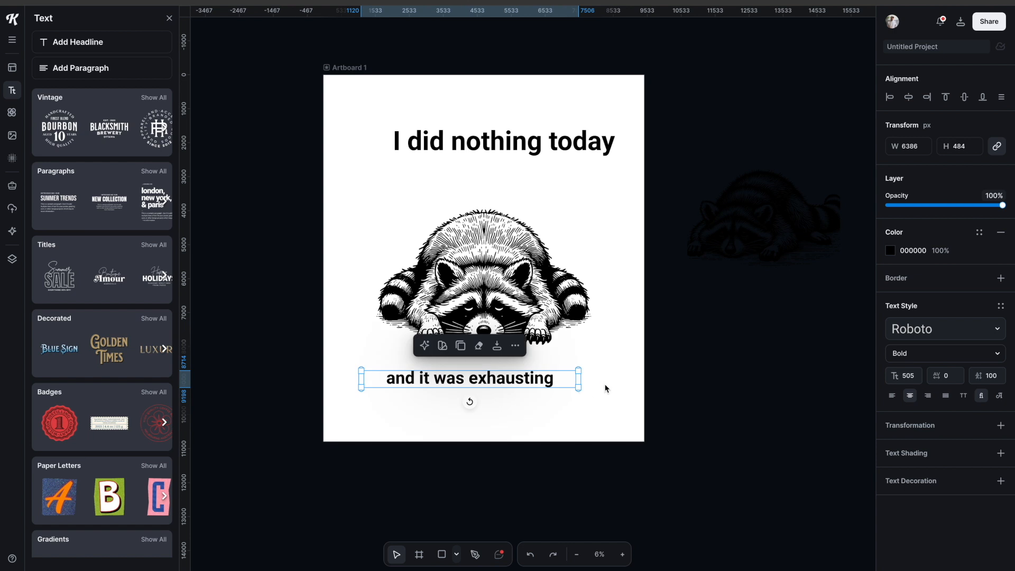
Search the typefaces for "capra" and apply Caprasimo to the "and it was exhausting" text.
left_click(932, 332)
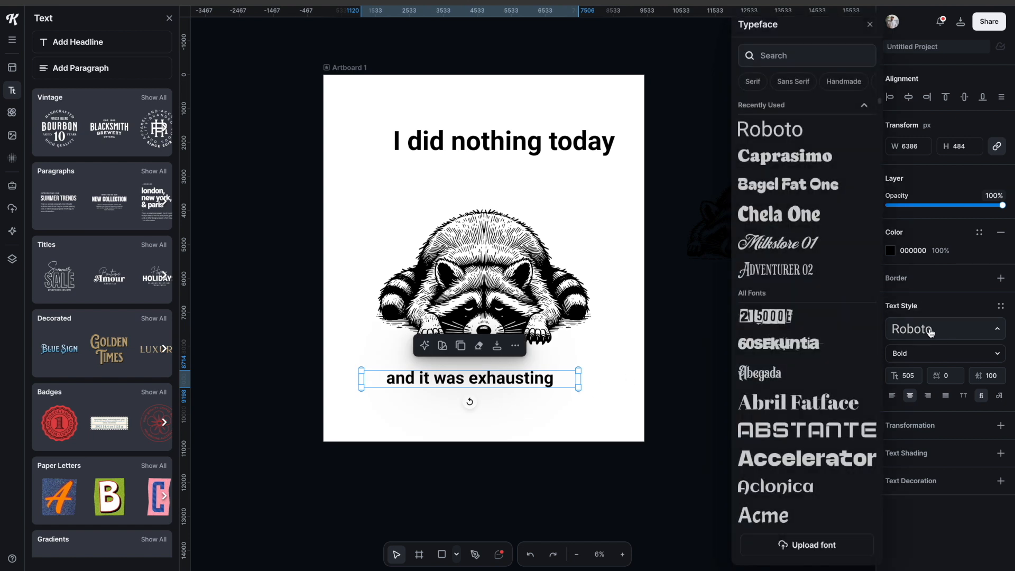
left_click(792, 56)
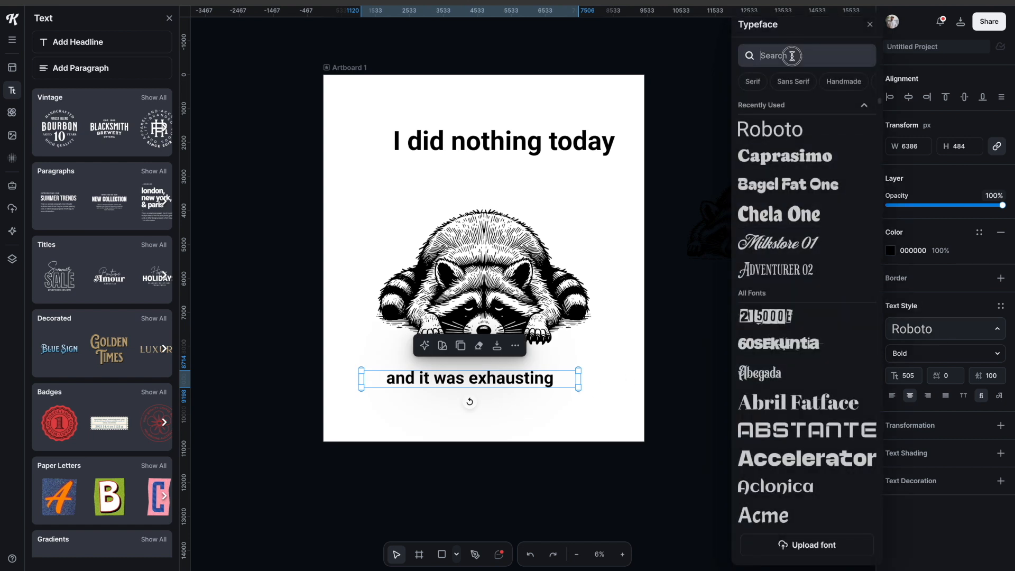
type("cap")
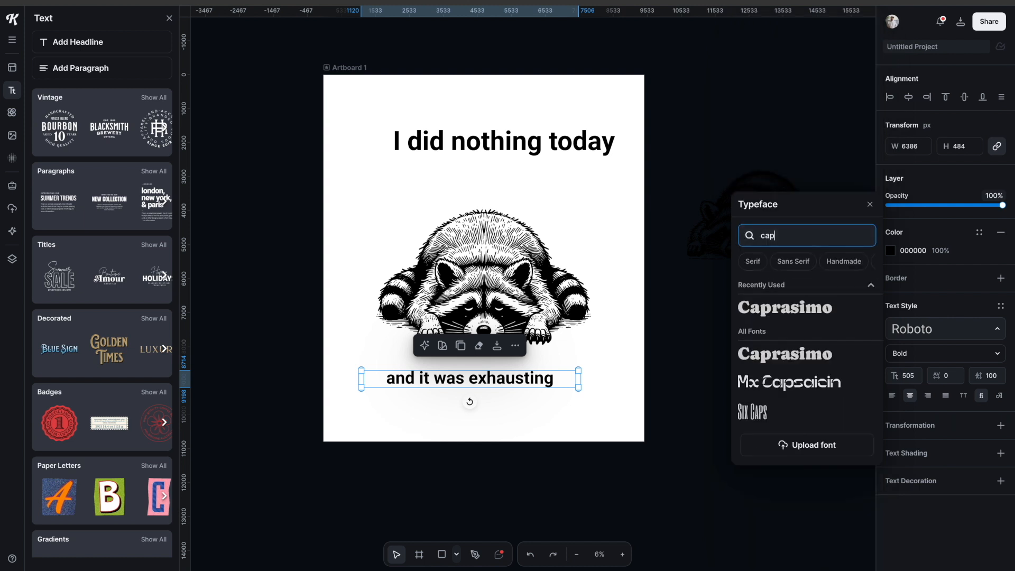
type("ra")
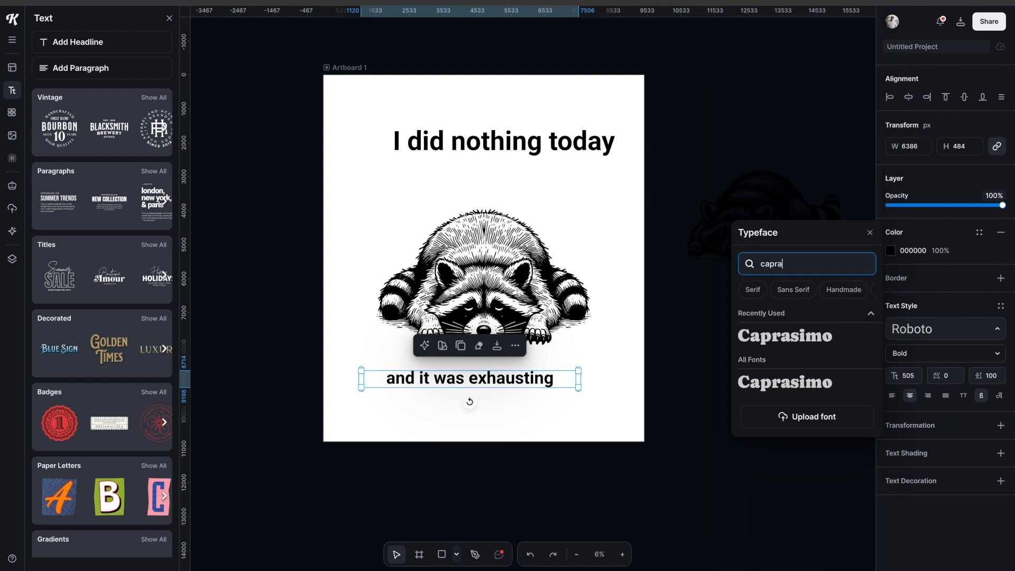
left_click(792, 343)
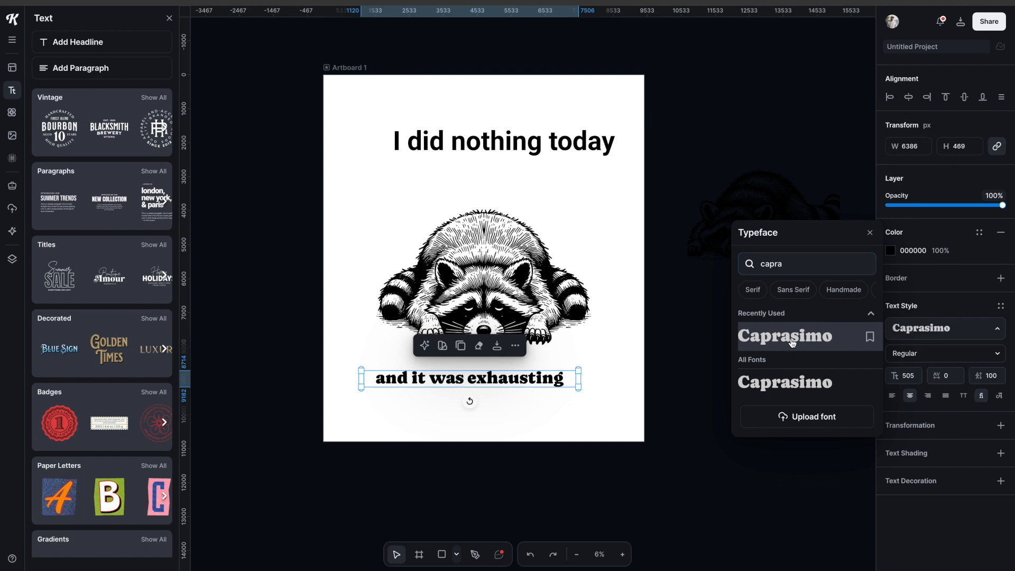
Bookmark the Caprasimo typeface and close the typeface list.
left_click(870, 337)
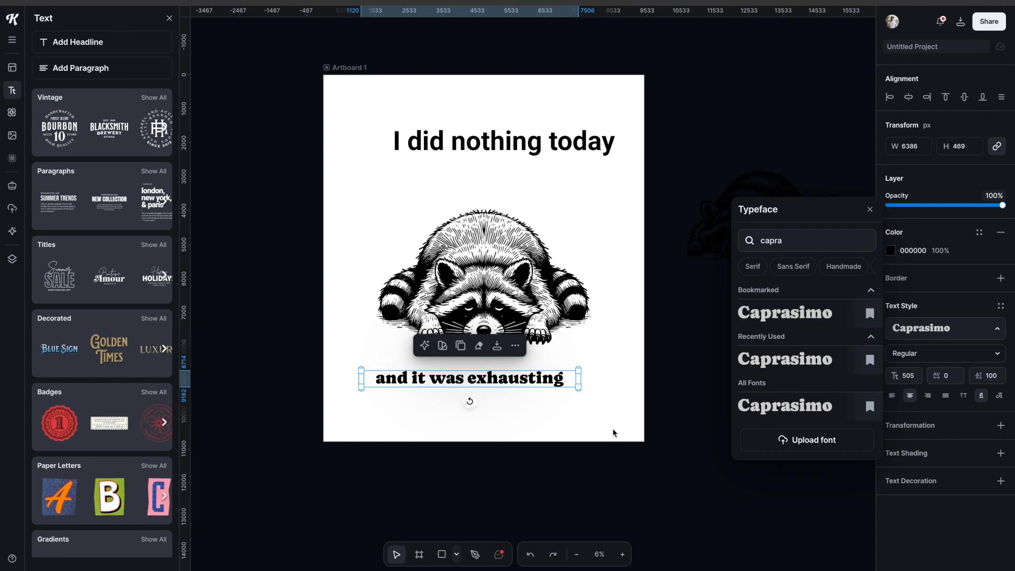
left_click(616, 404)
Set the "and it was exhausting" text in all caps, widen its text box slightly and set the line height to 2.
left_click(469, 389)
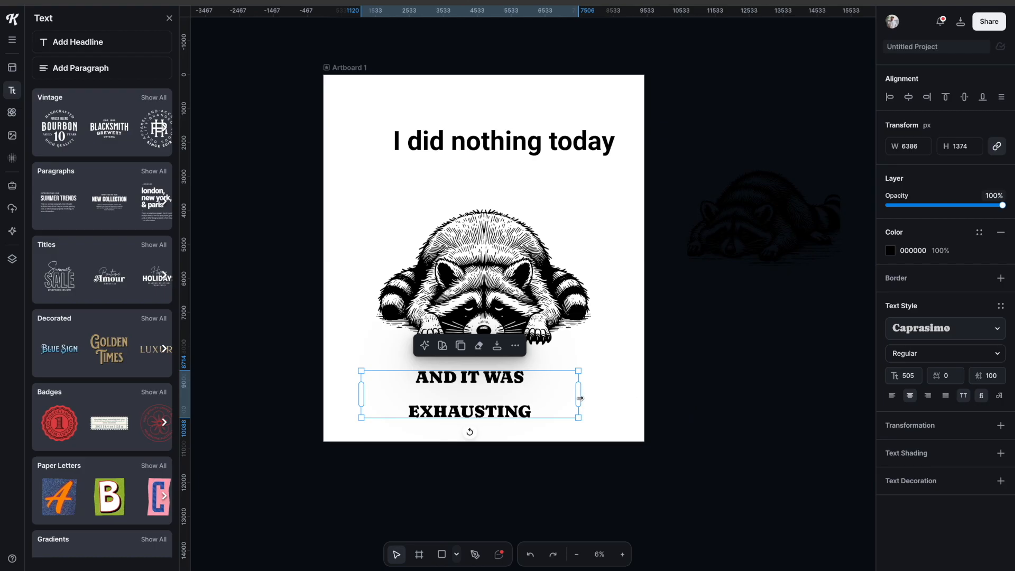
mouse_move(579, 397)
left_mouse_down()
mouse_move(647, 399)
mouse_move(580, 392)
mouse_move(590, 390)
left_mouse_up()
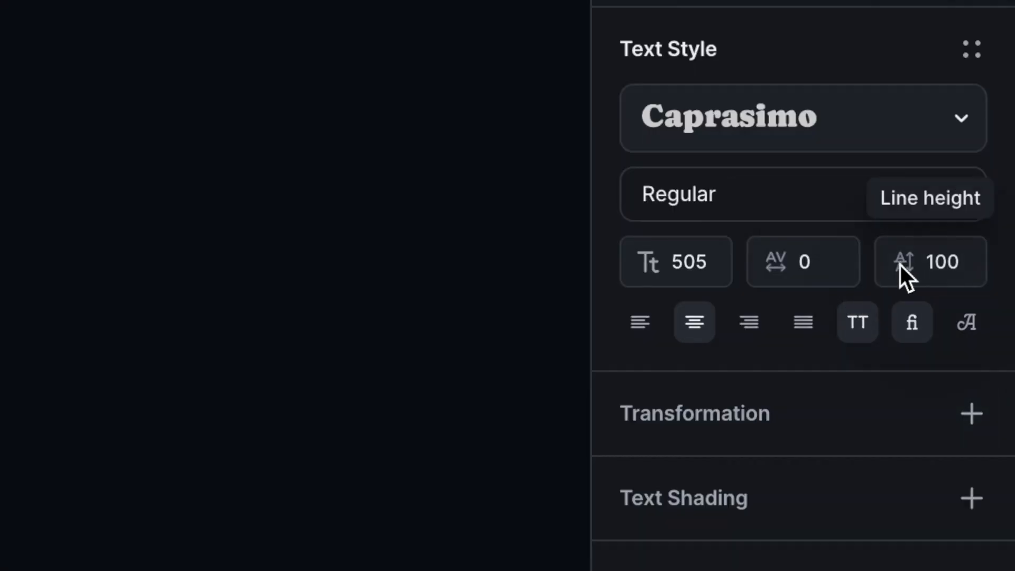
double_click(959, 261)
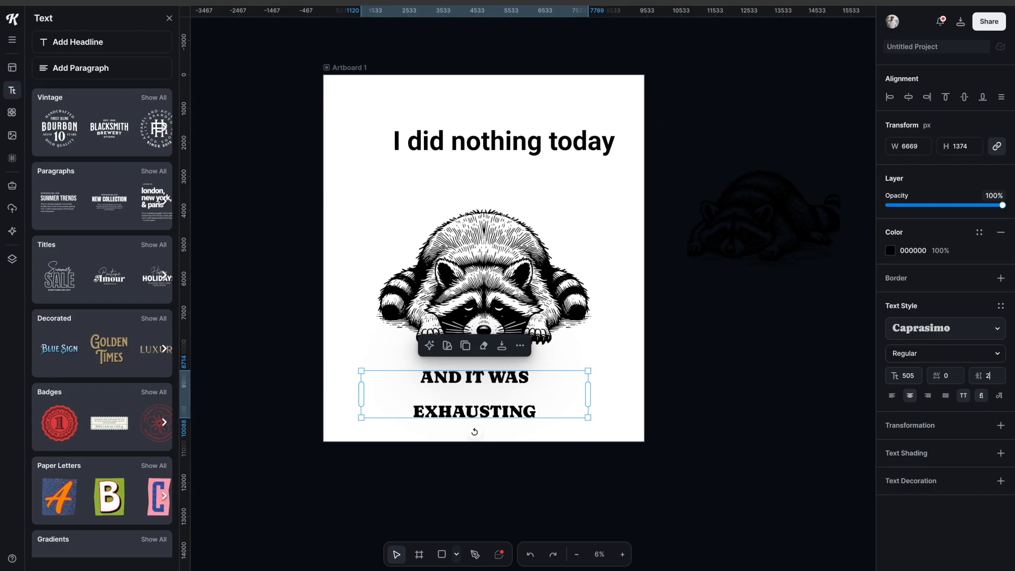
type("2")
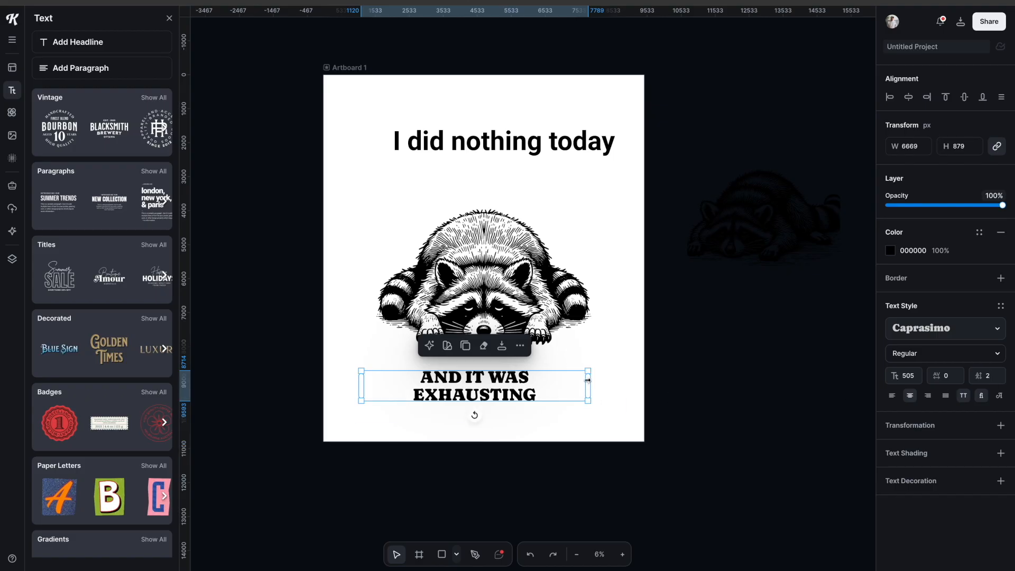
Enlarge the "AND IT WAS EXHAUSTING" text to a font size of about 1111 and centre it below the raccoon.
left_click_drag(587, 370, 667, 447)
left_click(689, 381)
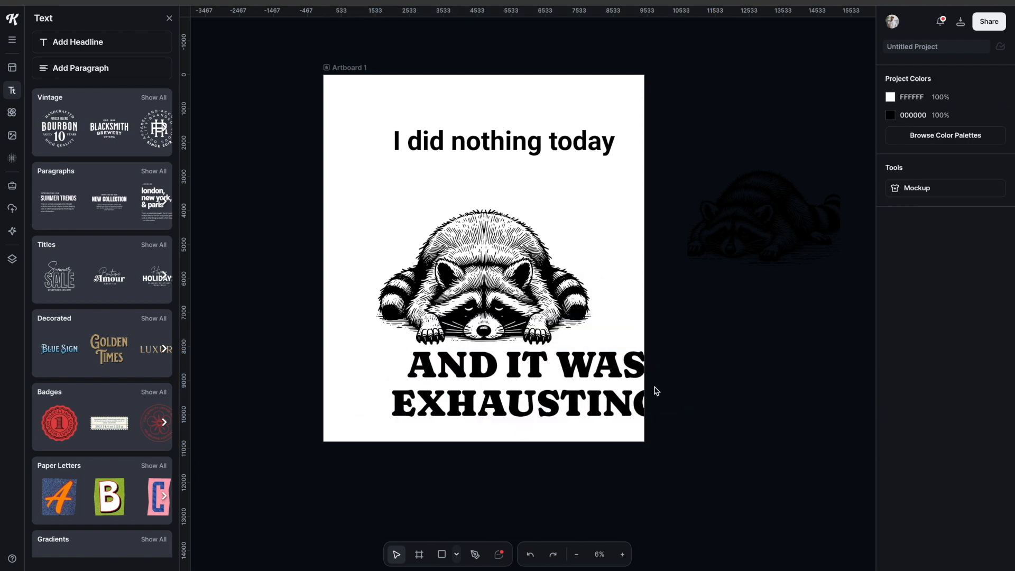
left_click_drag(548, 396, 531, 400)
Apply the bookmarked Caprasimo typeface to the "I did nothing today" text and set it in all caps.
left_click(536, 144)
left_click(548, 141)
left_click(562, 142)
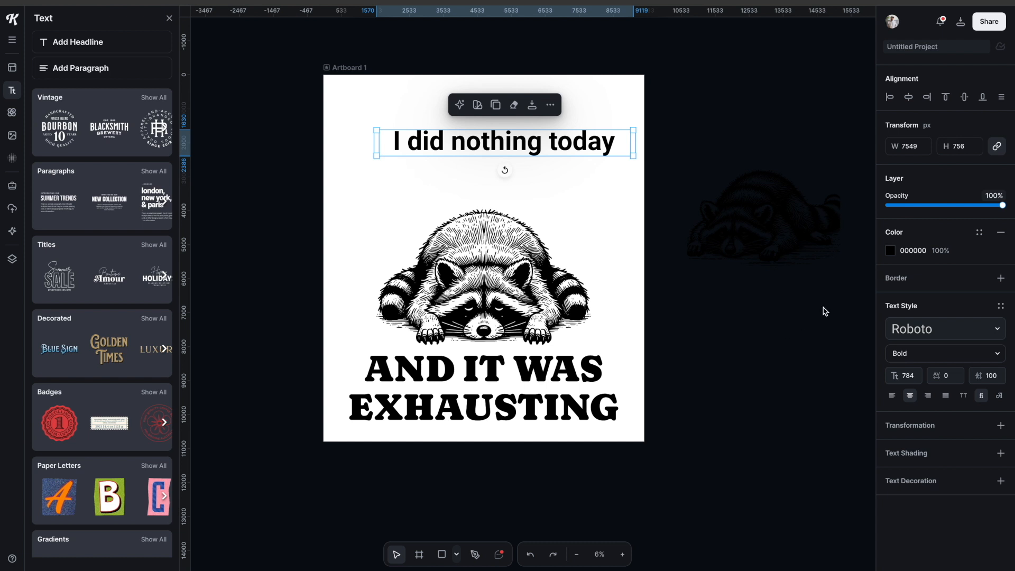
left_click(933, 340)
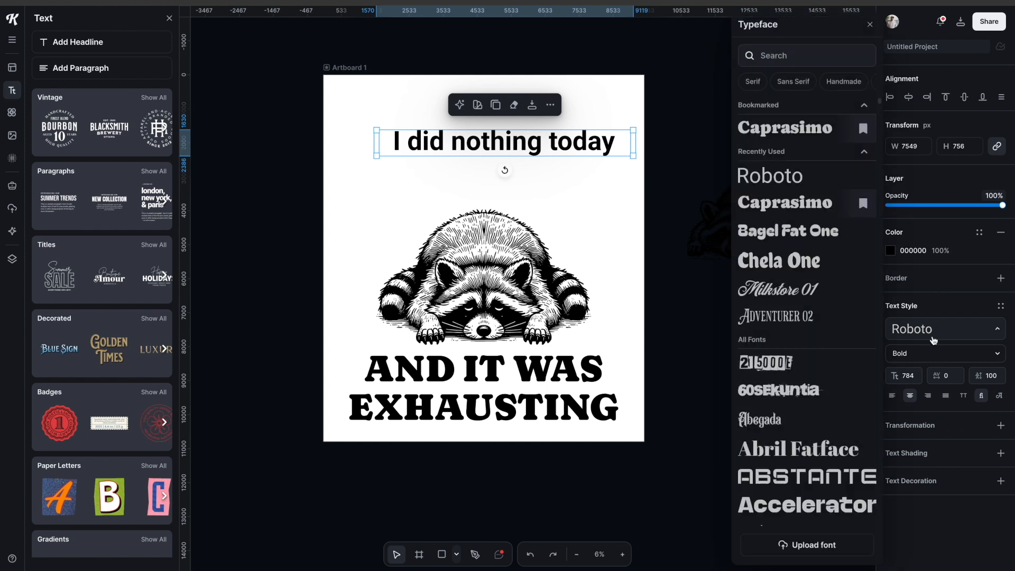
left_click(816, 130)
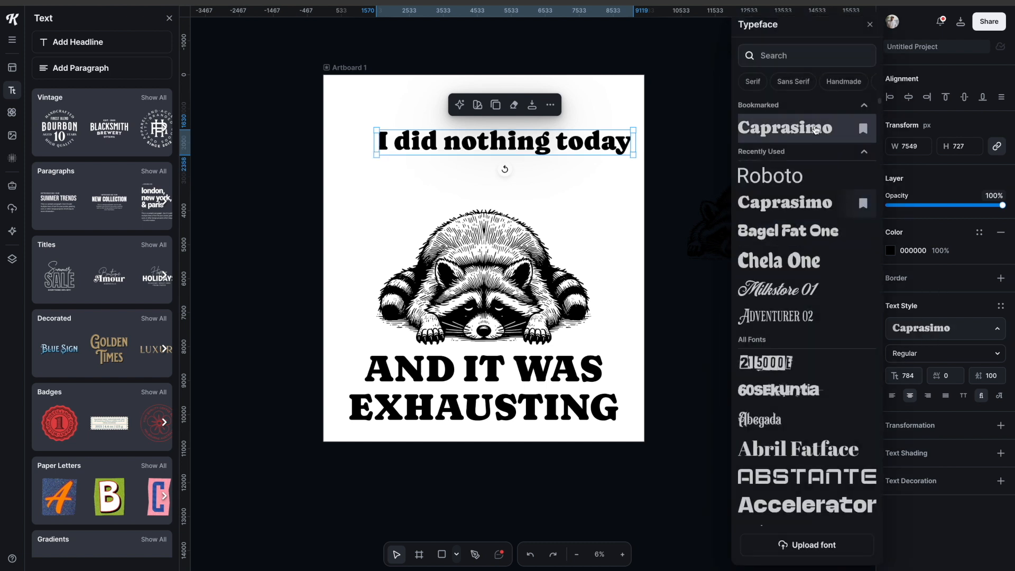
left_click(964, 397)
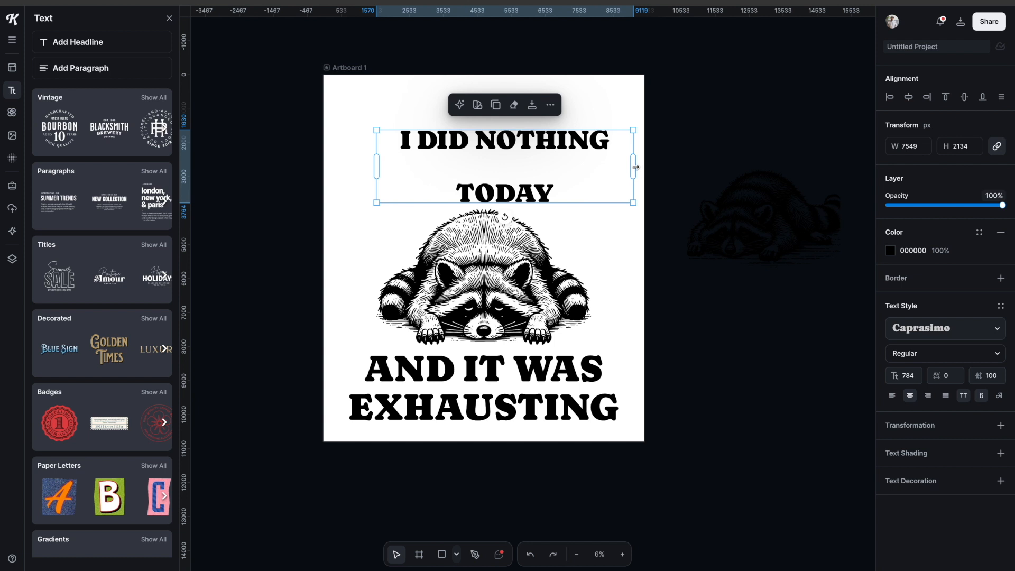
Check the line height used for the "AND IT WAS EXHAUSTING" text, leaving its wording as it is.
left_click(548, 388)
double_click(541, 371)
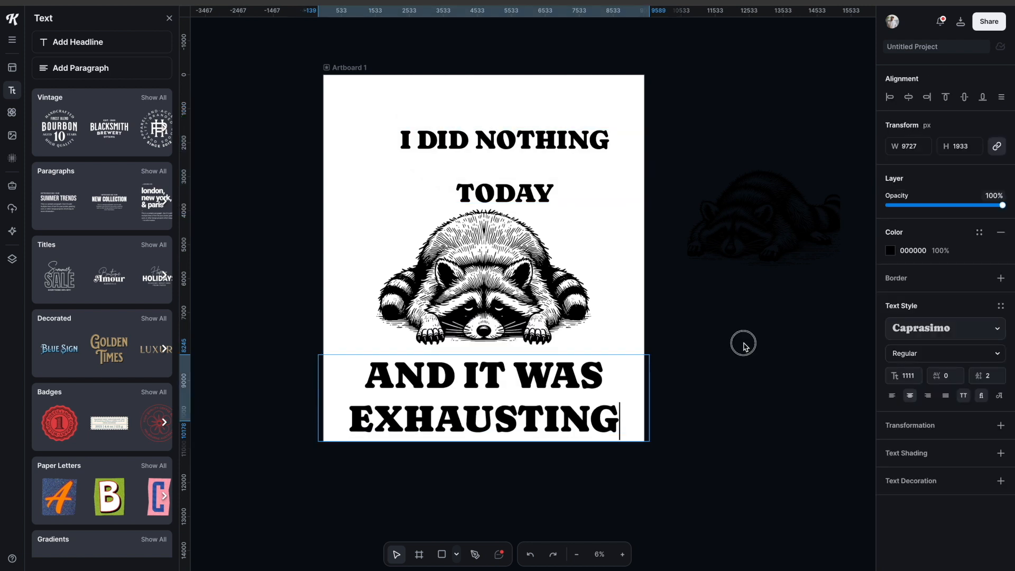
key("Escape")
key("Escape")
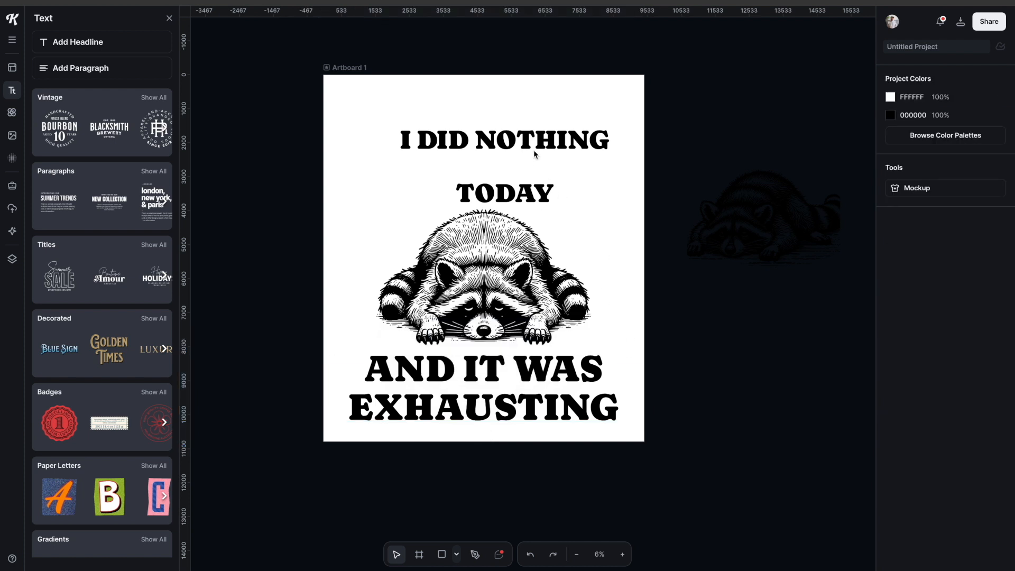
Set the line height of the "I DID NOTHING TODAY" text to 2.
left_click(529, 146)
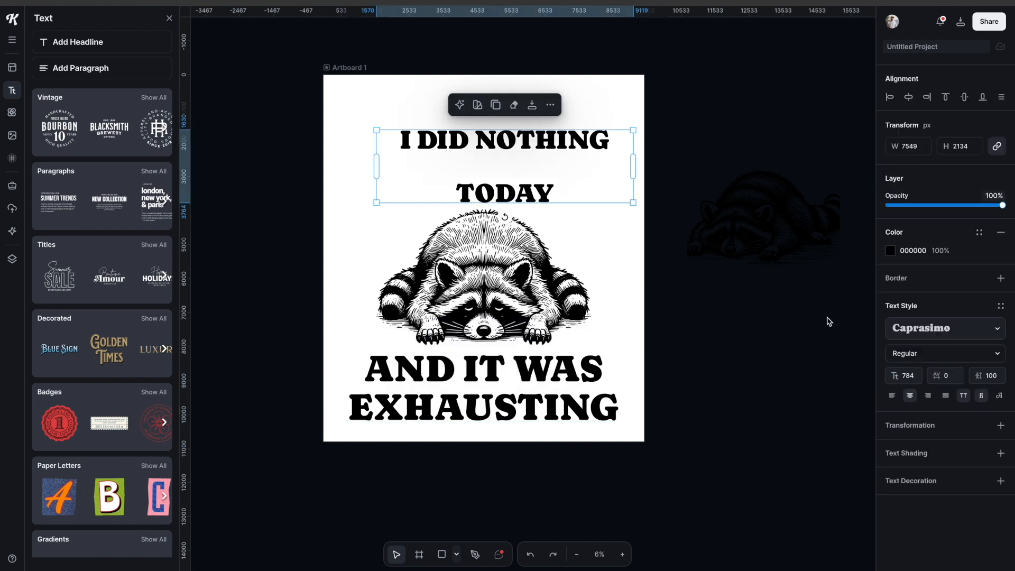
left_click(989, 376)
type("2")
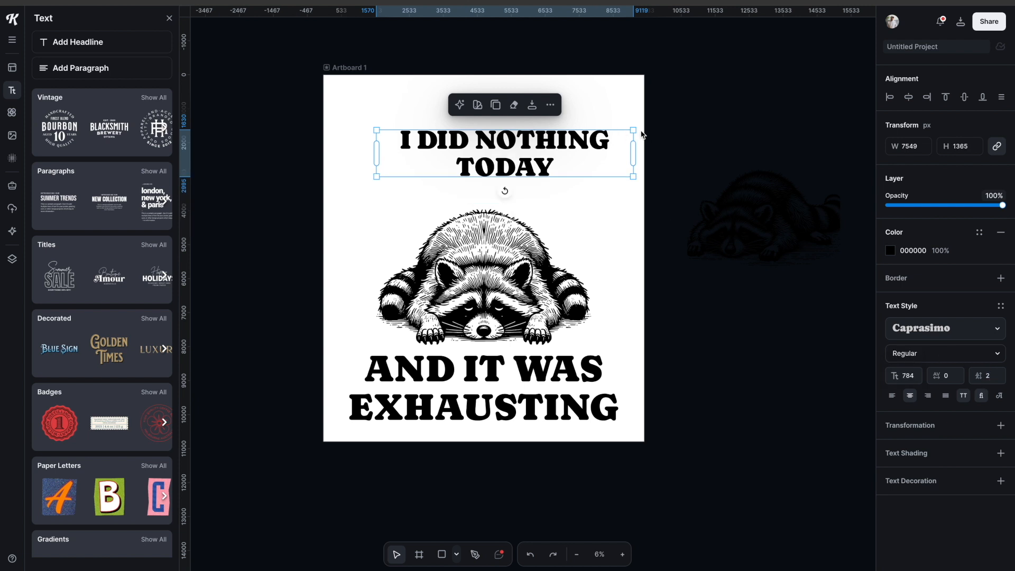
Enlarge the "I DID NOTHING TODAY" text to a font size of about 1109 and centre it above the raccoon.
left_click_drag(602, 143, 652, 210)
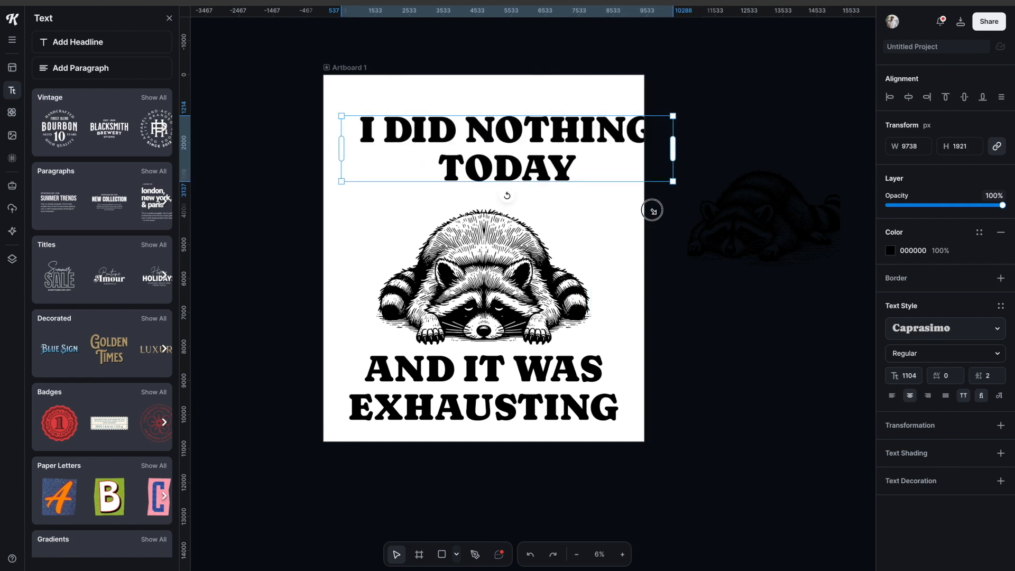
left_click(712, 205)
left_click_drag(557, 142, 524, 148)
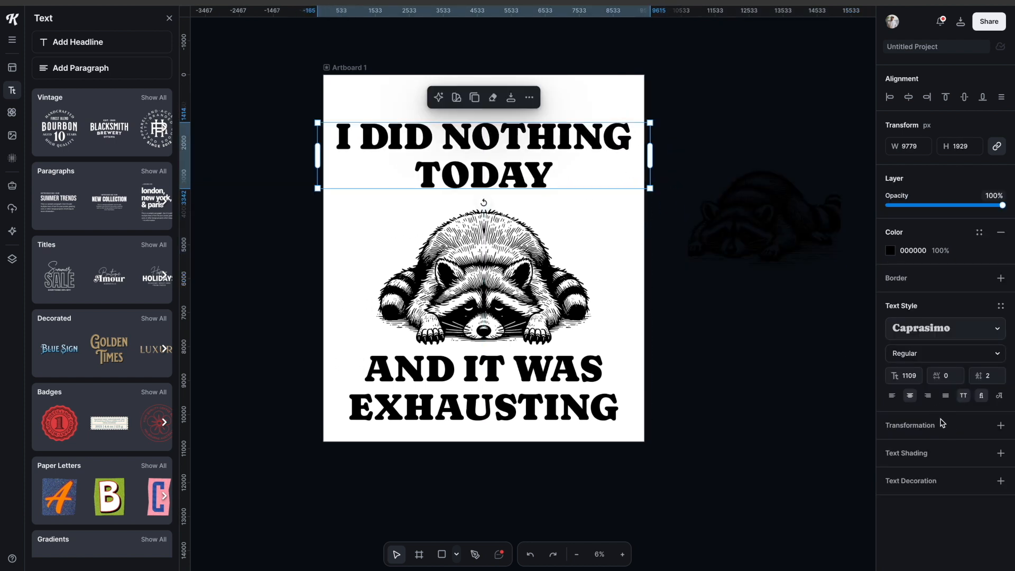
Try the Custom, Flag and Arch transformations on the "I DID NOTHING TODAY" text.
left_click(1000, 425)
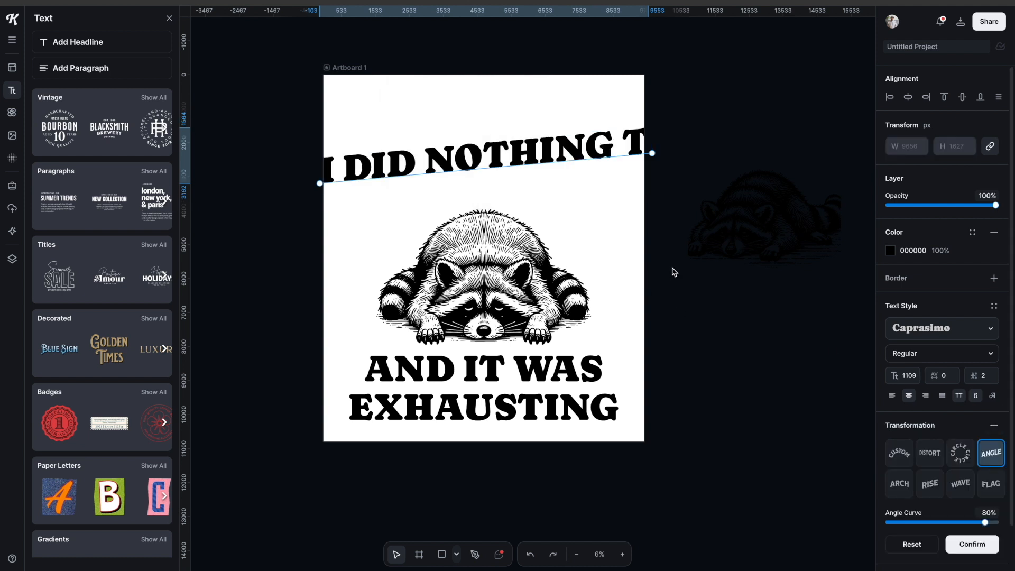
left_click(907, 457)
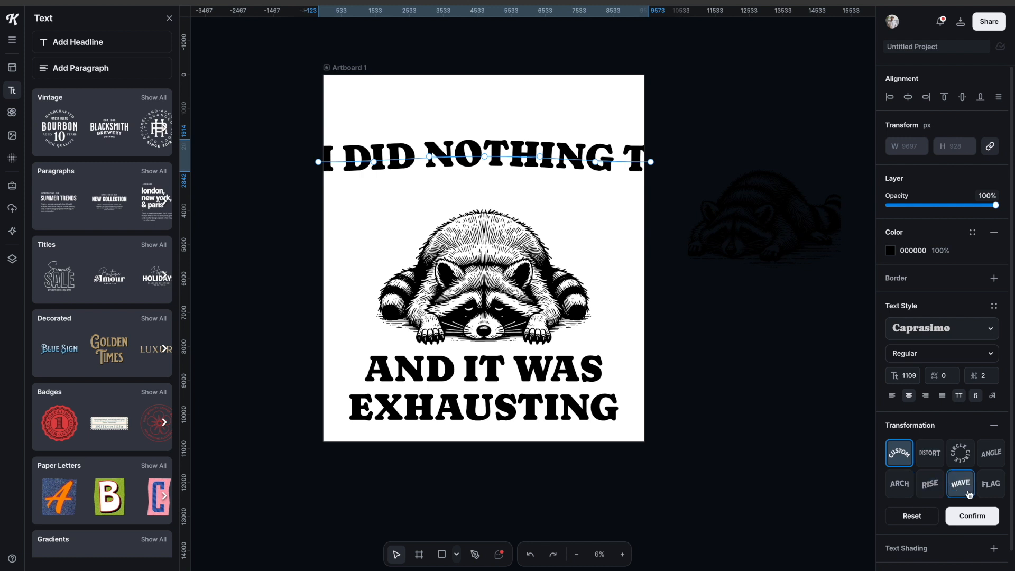
left_click(991, 483)
left_click(900, 484)
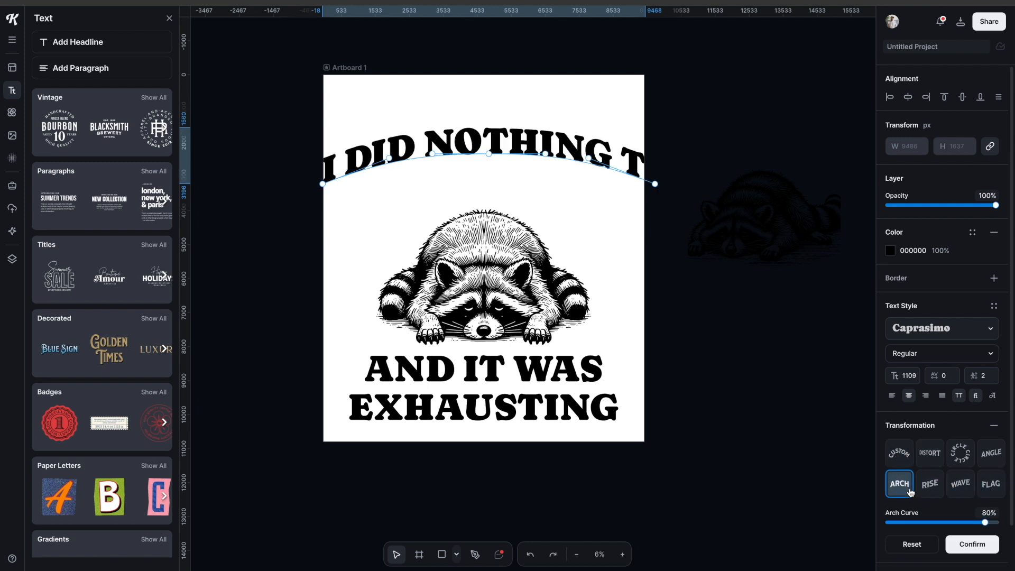
Scale the arched "I DID NOTHING TODAY" text down to a font size of about 902 and centre it above the raccoon.
left_click(652, 181)
left_click(617, 160)
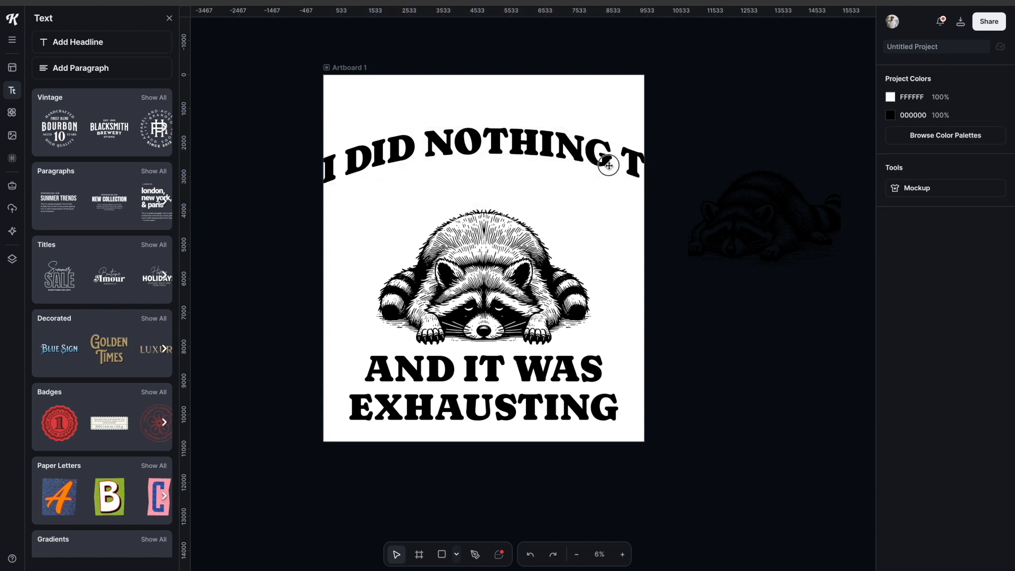
left_click(599, 169)
left_click_drag(647, 185, 586, 178)
left_click_drag(530, 149, 563, 140)
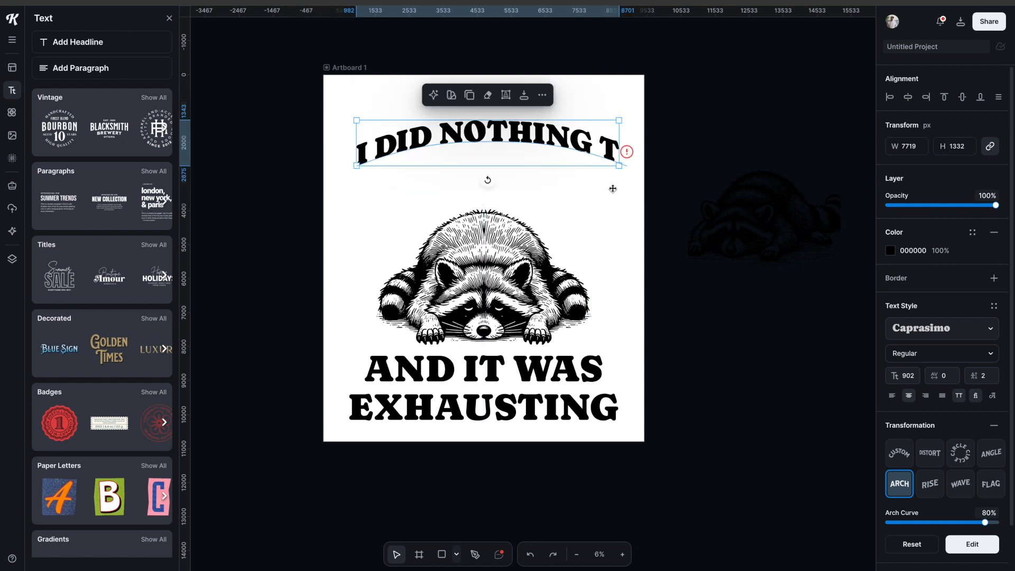
Try the Distort transformation on the "I DID NOTHING TODAY" text and remove the transformation altogether.
left_click(932, 451)
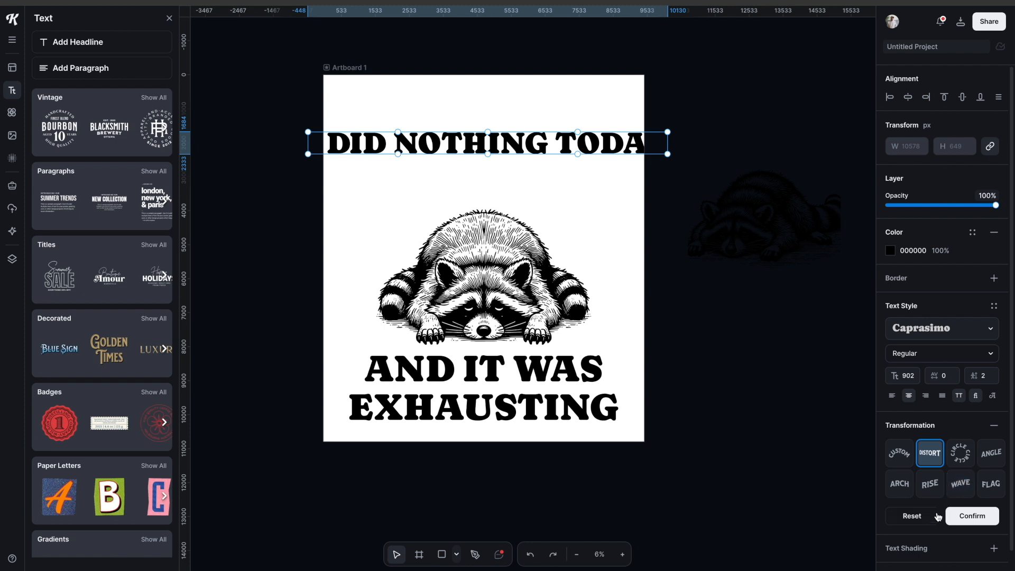
left_click(994, 425)
Resize the untransformed "I DID NOTHING TODAY" text to two lines at a font size of about 1130, centred above the raccoon.
left_click(729, 221)
left_click(601, 147)
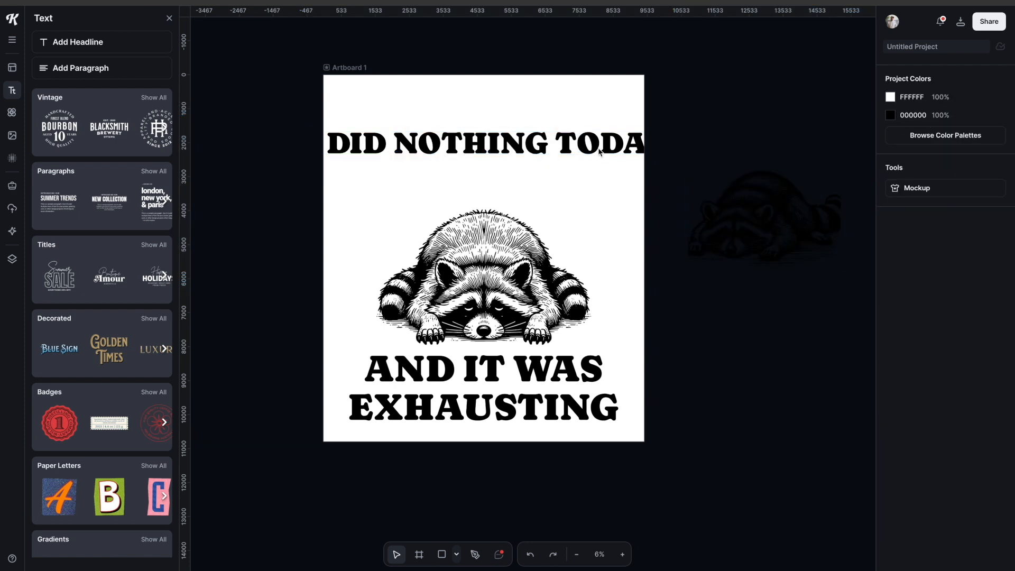
left_click_drag(669, 145, 613, 210)
left_click(688, 175)
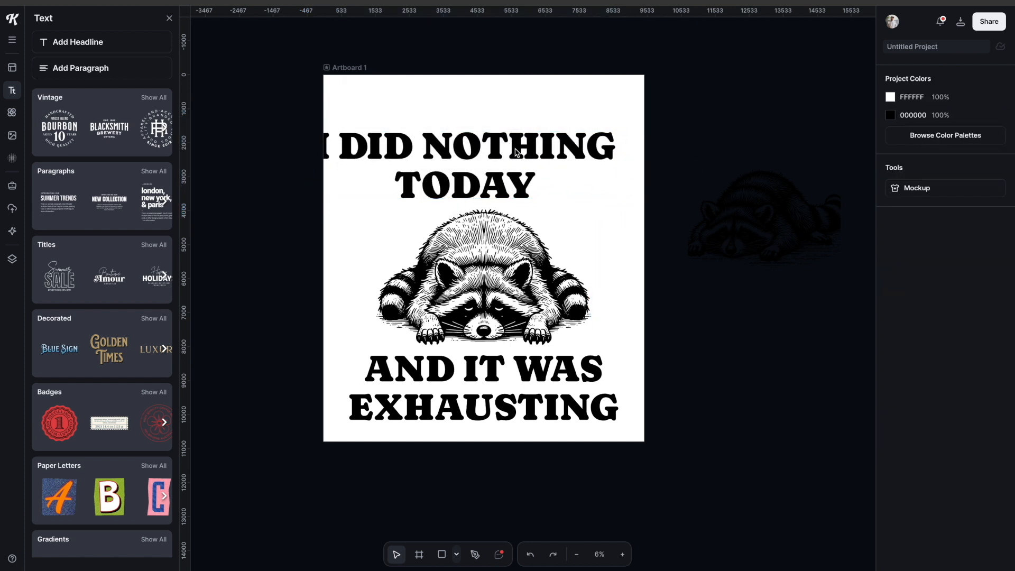
left_click(511, 147)
left_click_drag(511, 150, 517, 144)
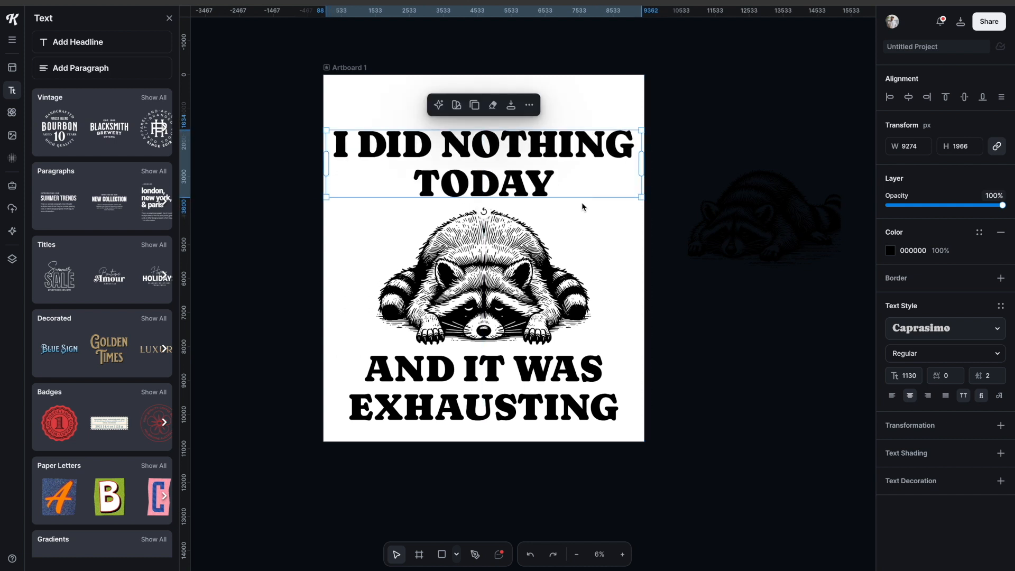
Select both texts and the raccoon together and move them up to the vertical middle of the artboard.
left_click(655, 163)
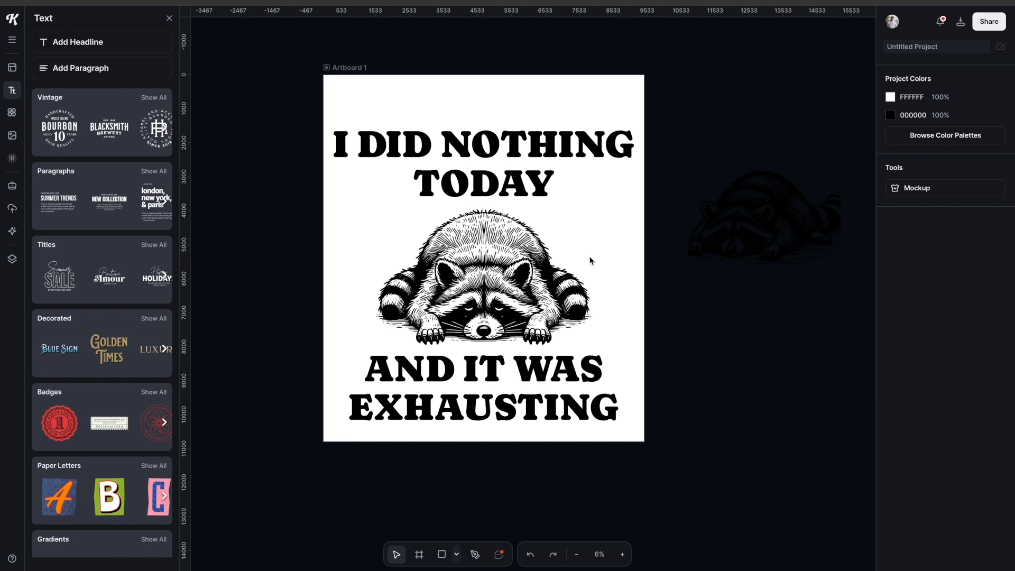
left_click_drag(664, 418, 508, 168)
left_click(675, 208)
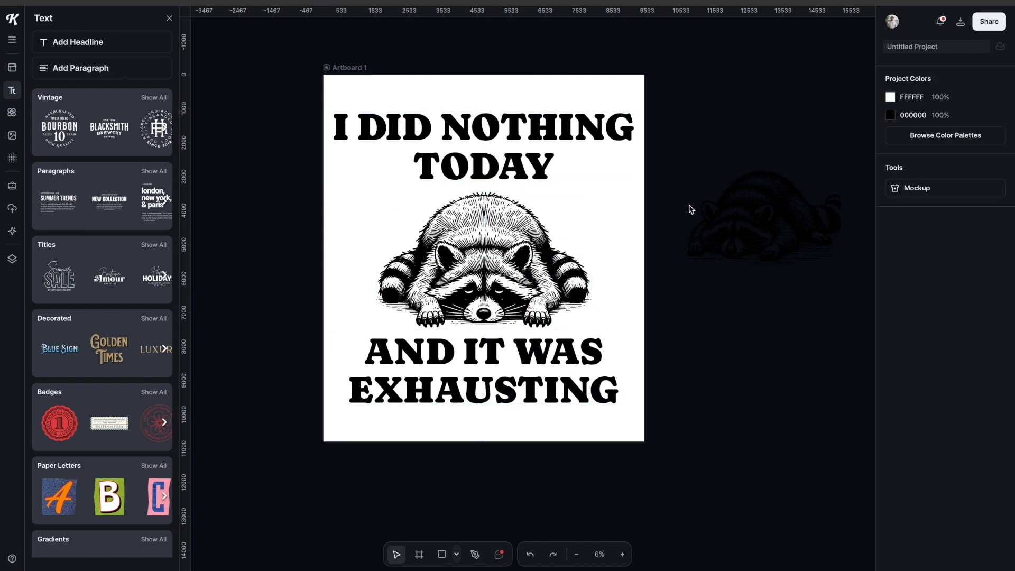
Change the colour of the "I DID NOTHING TODAY" text to dark red 892C2C.
left_click(519, 136)
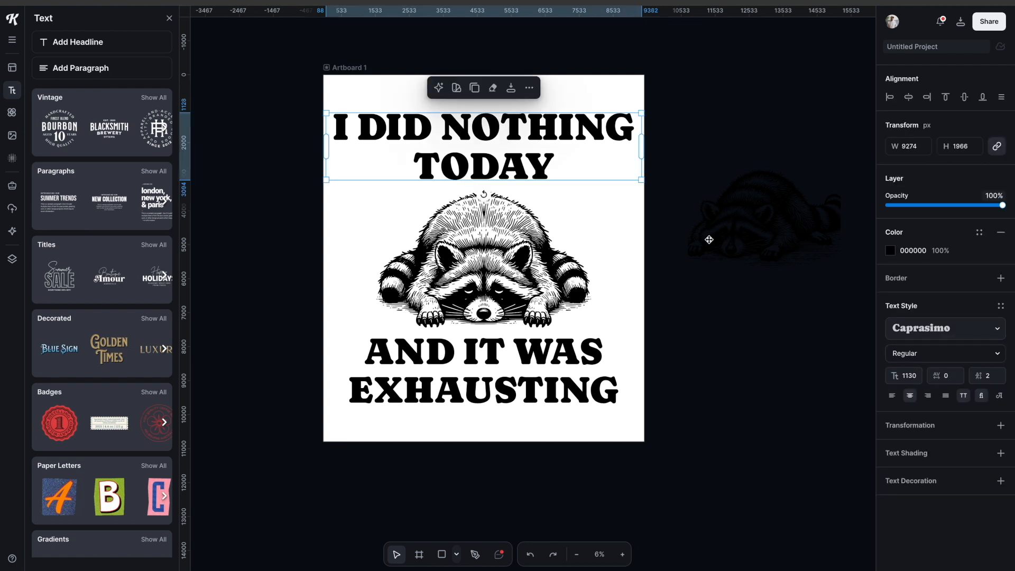
left_click(891, 250)
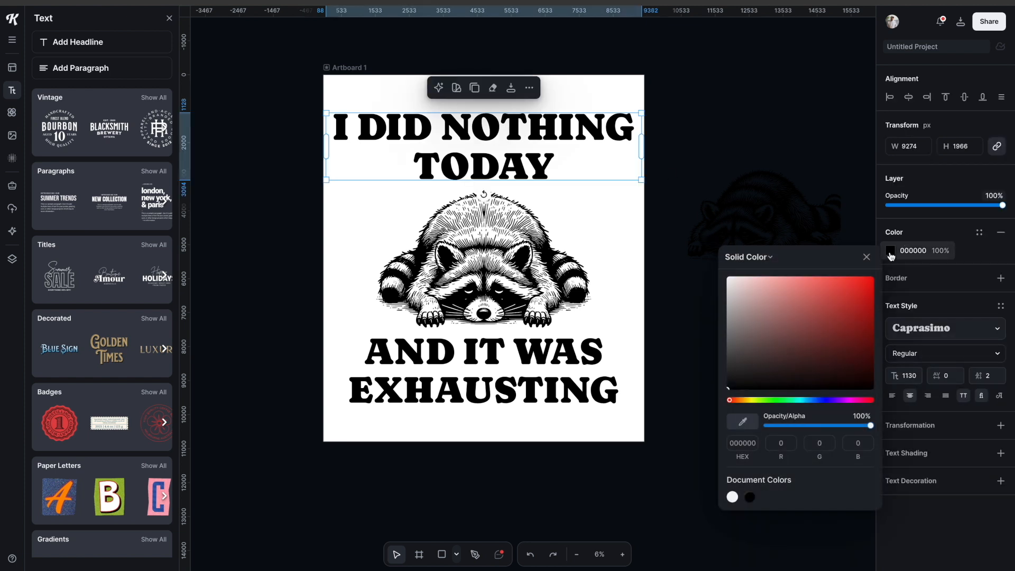
left_click(844, 314)
left_click_drag(844, 313, 820, 333)
left_click(743, 194)
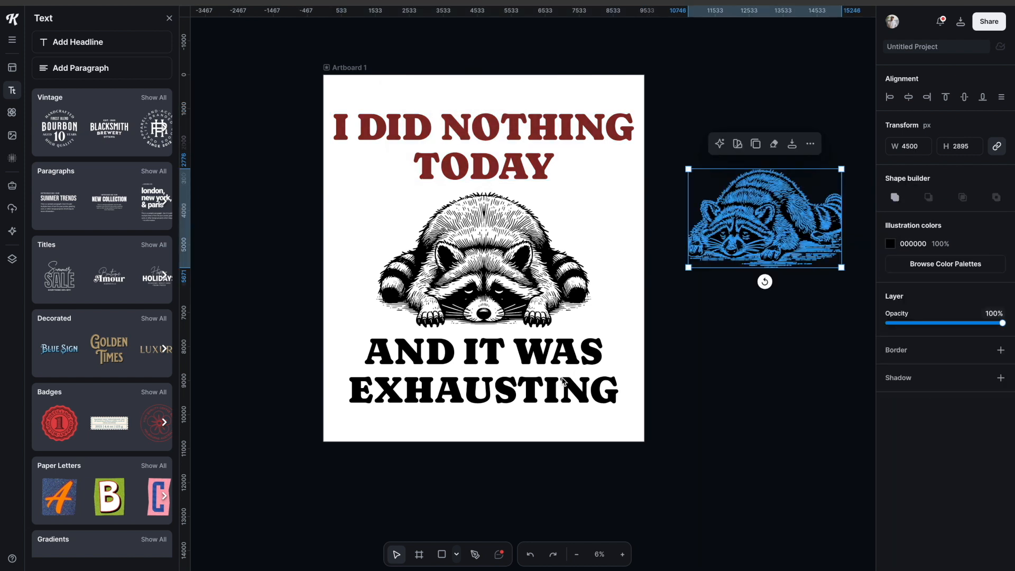
Sample the dark red 892C2C from the "I DID NOTHING TODAY" text as the colour of the "AND IT WAS EXHAUSTING" text.
left_click(552, 384)
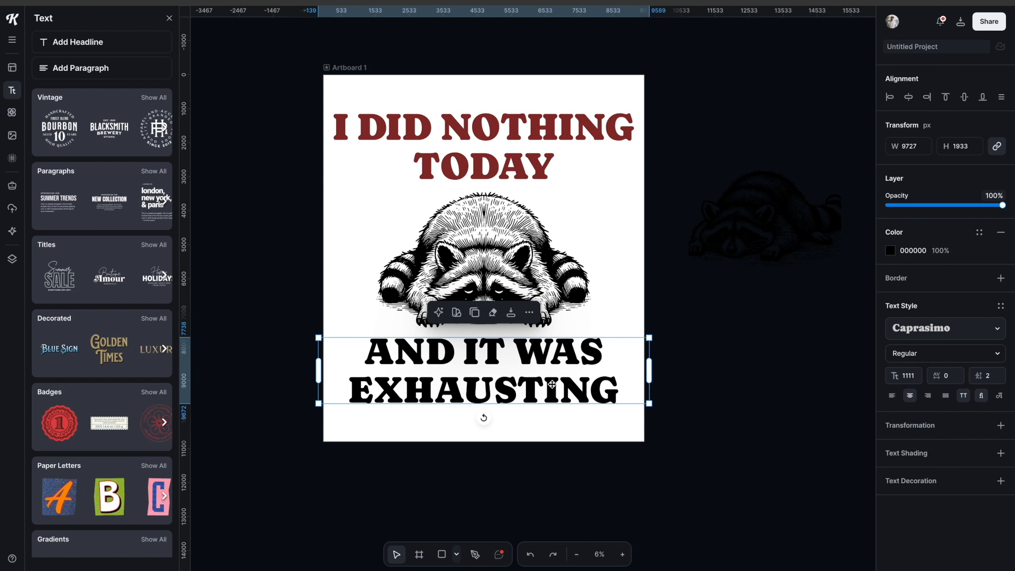
left_click(891, 251)
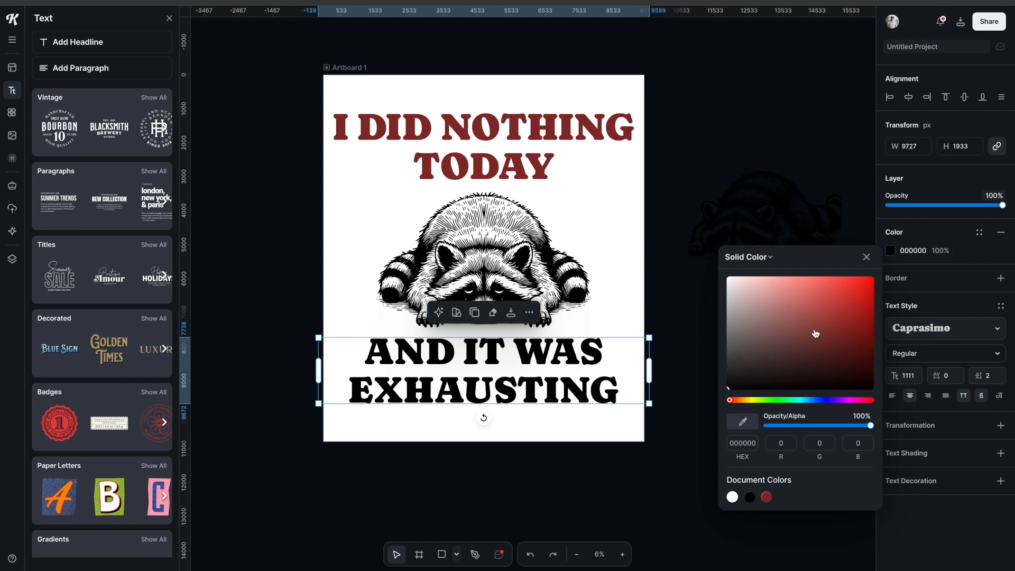
left_click(751, 423)
left_click(552, 134)
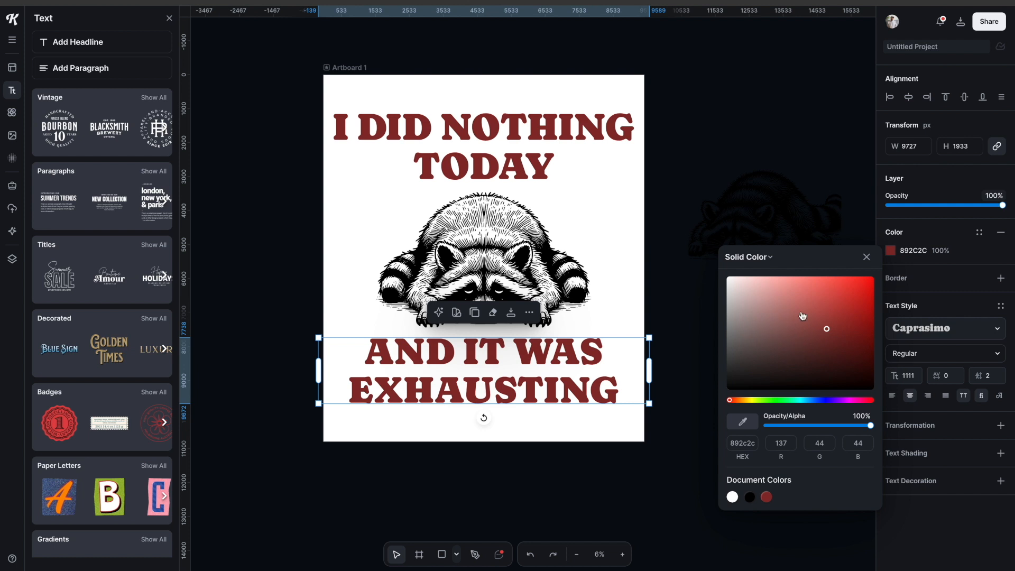
Recolour the raccoon illustration by sampling the dark red 892C2C from the "I DID NOTHING TODAY" text.
left_click(564, 273)
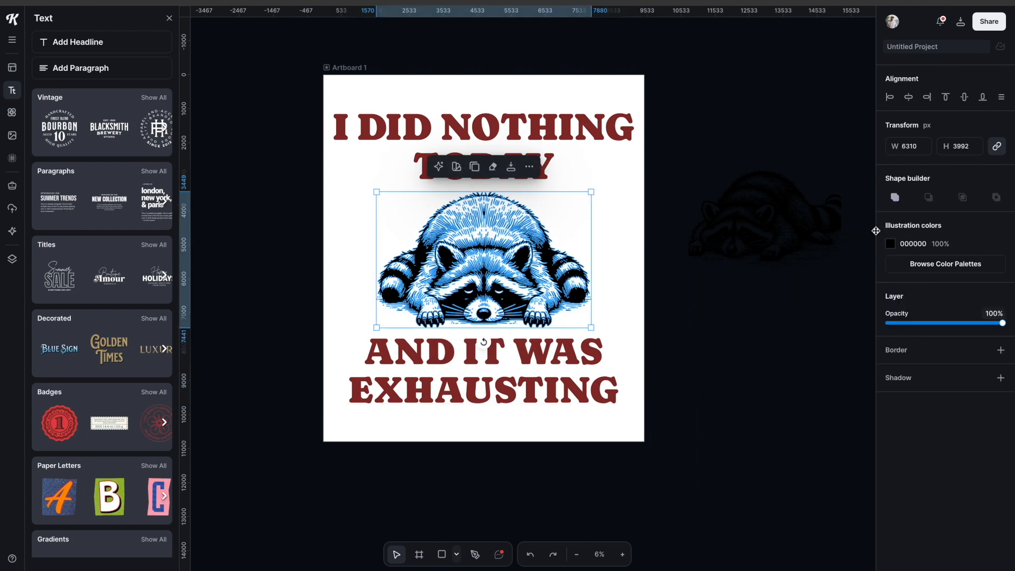
left_click(891, 243)
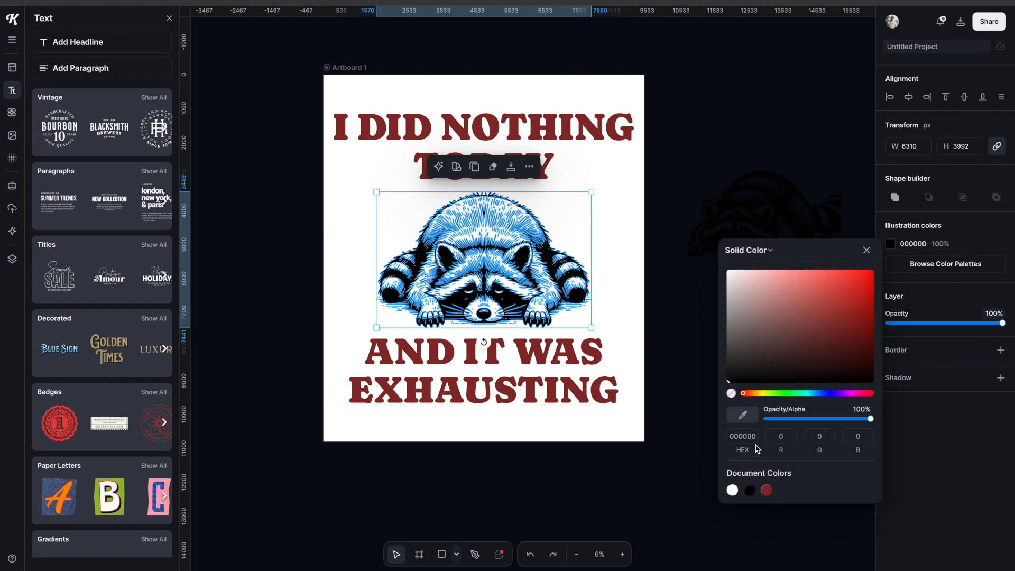
left_click(740, 416)
left_click(613, 132)
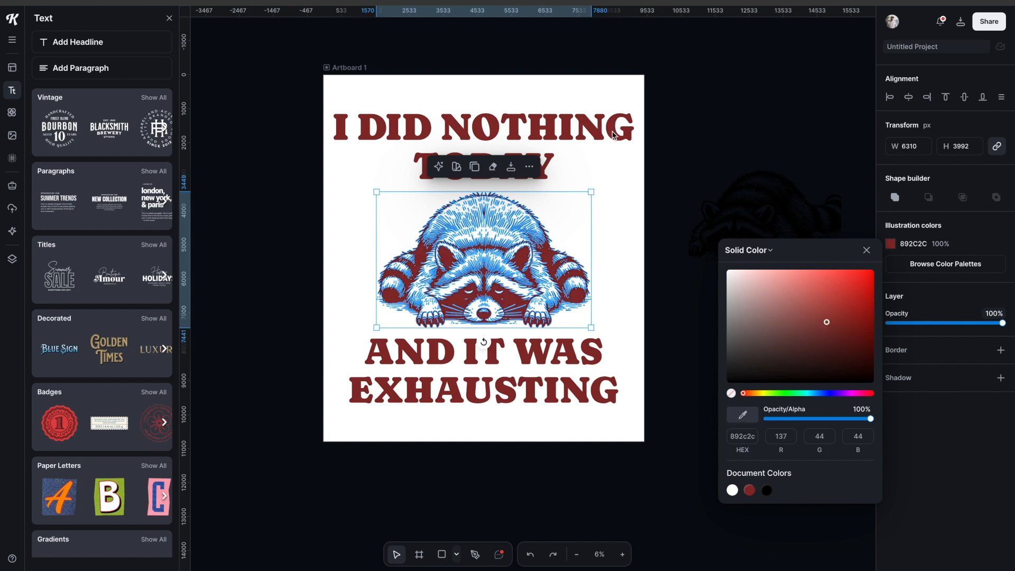
left_click(695, 168)
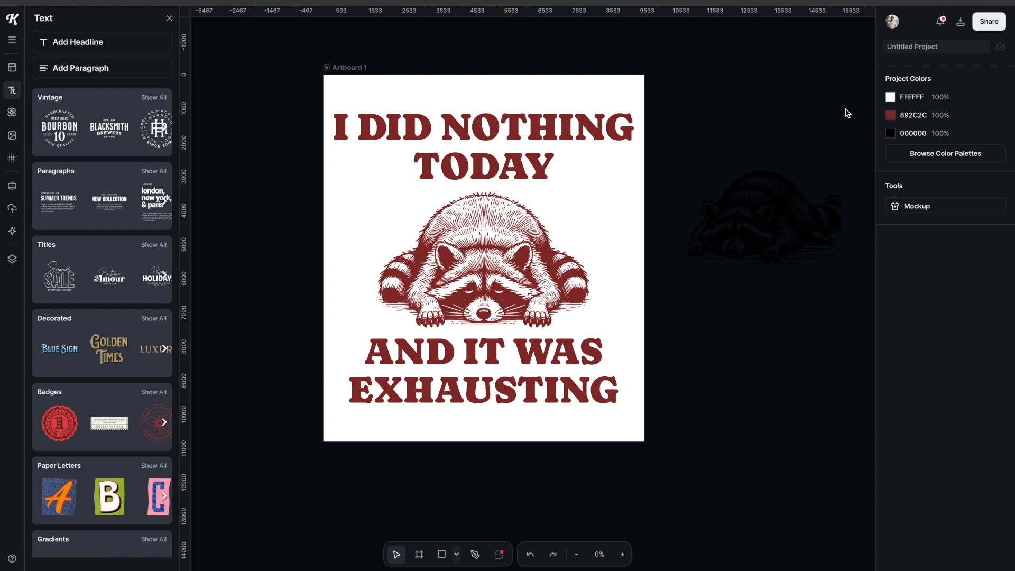
Download Artboard 1 as a 9450 × 10800 px PNG at 300 dpi with Remove Background and Optimize Quality enabled.
left_click(987, 23)
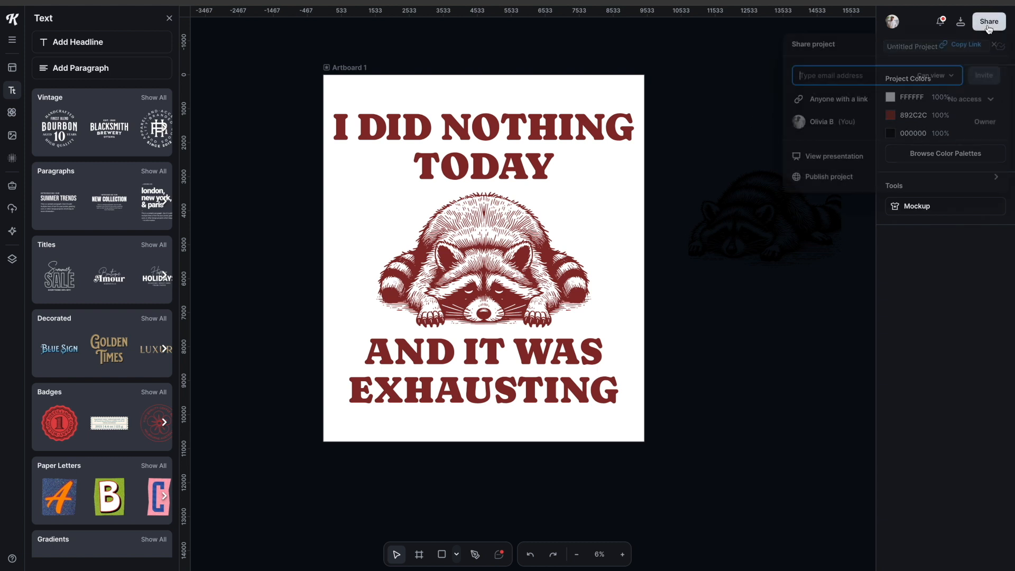
left_click(961, 21)
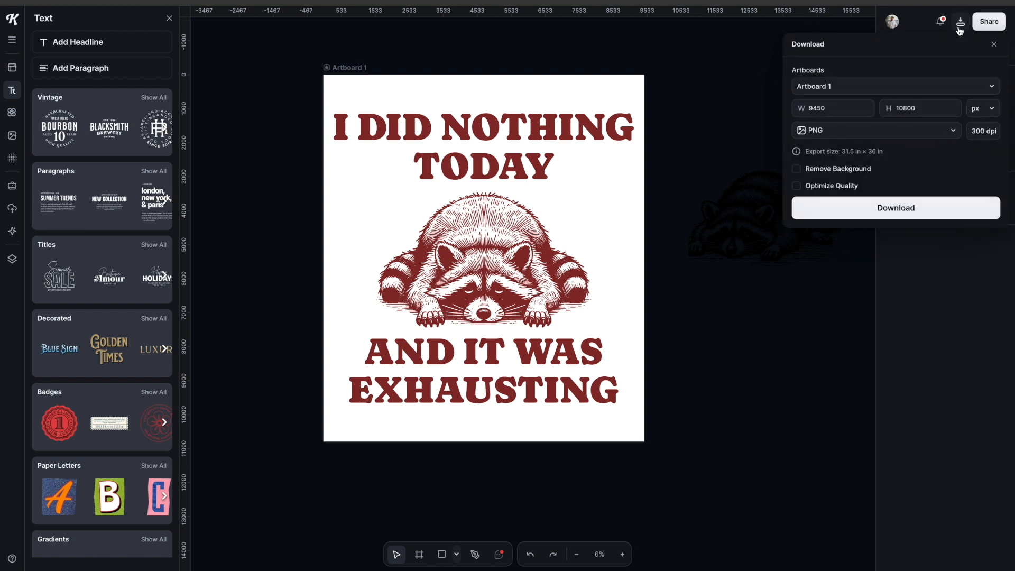
left_click(826, 175)
left_click(823, 187)
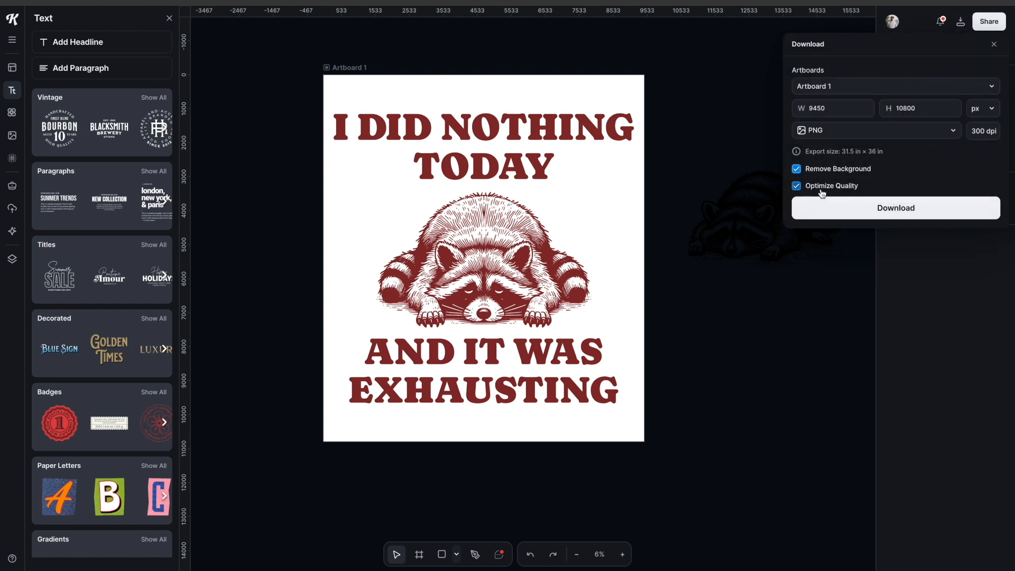
left_click(912, 210)
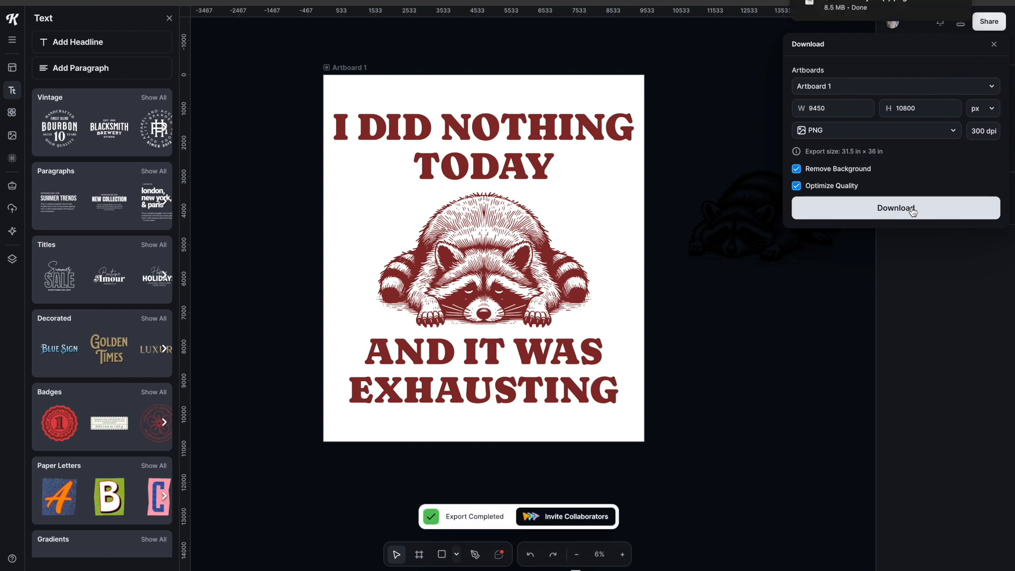
left_click(728, 153)
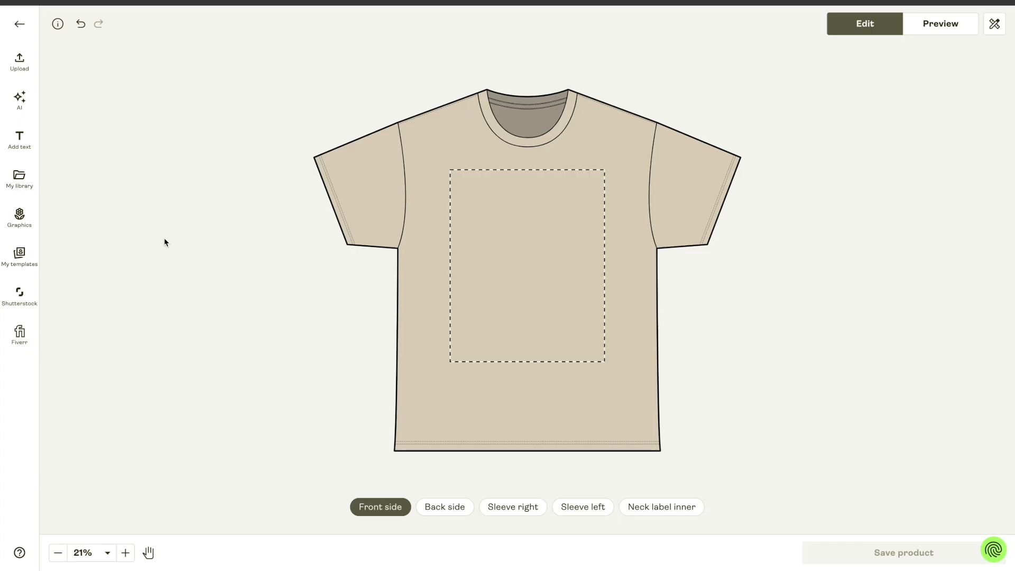
In the T-shirt product editor, upload Untitled Project 1.png from the device to the front side and move it up within the print area.
left_click(19, 62)
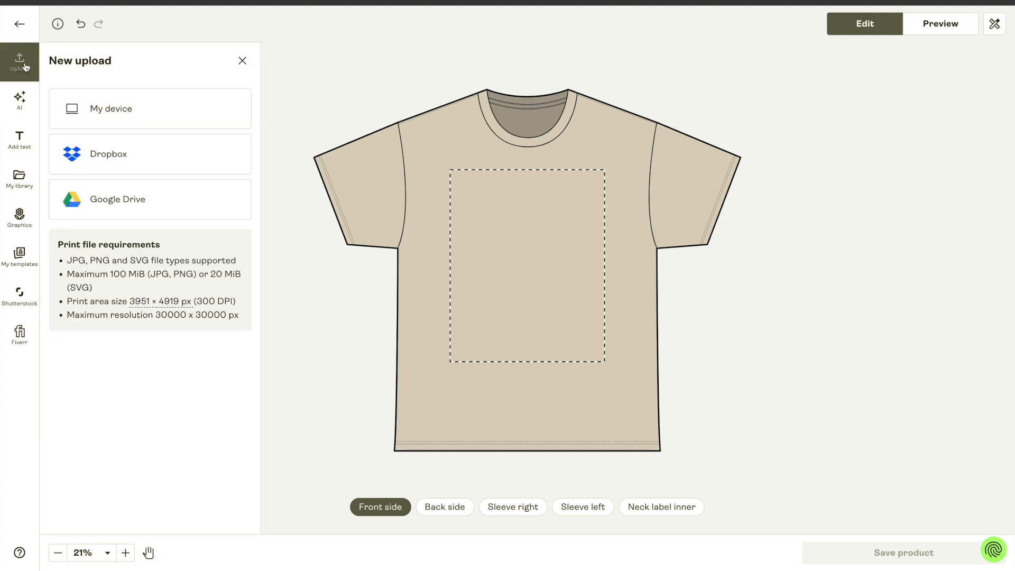
left_click(136, 114)
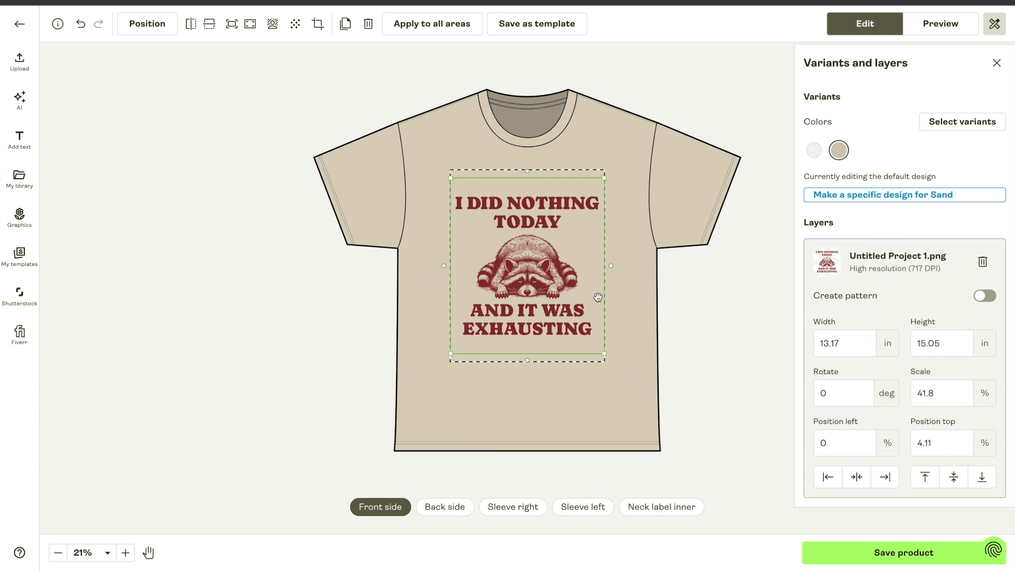
left_click_drag(564, 274, 565, 256)
left_click(721, 203)
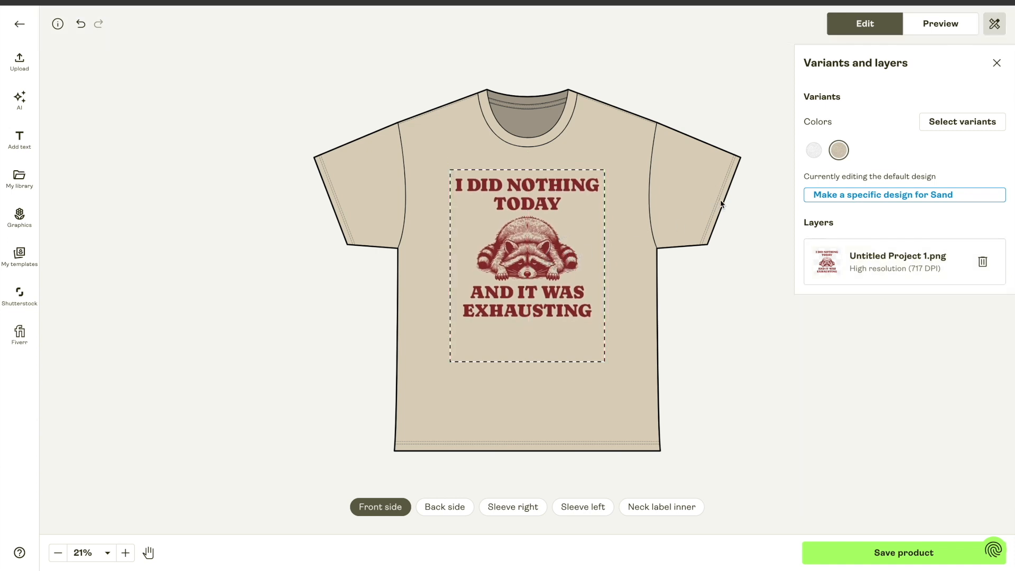